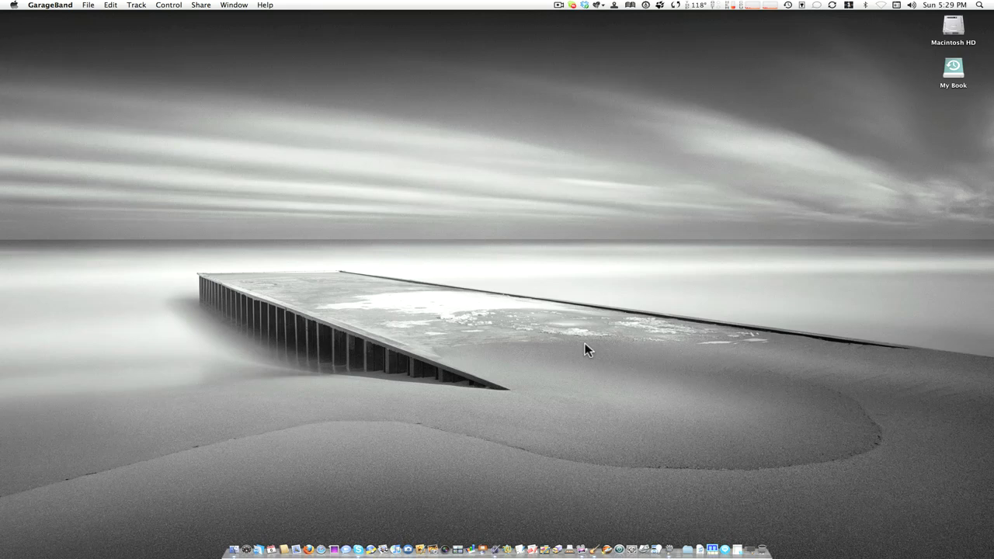
Step: Launch Pages and scroll through the Template Chooser, from Blank and letters to envelopes and invoices
left_click(494, 547)
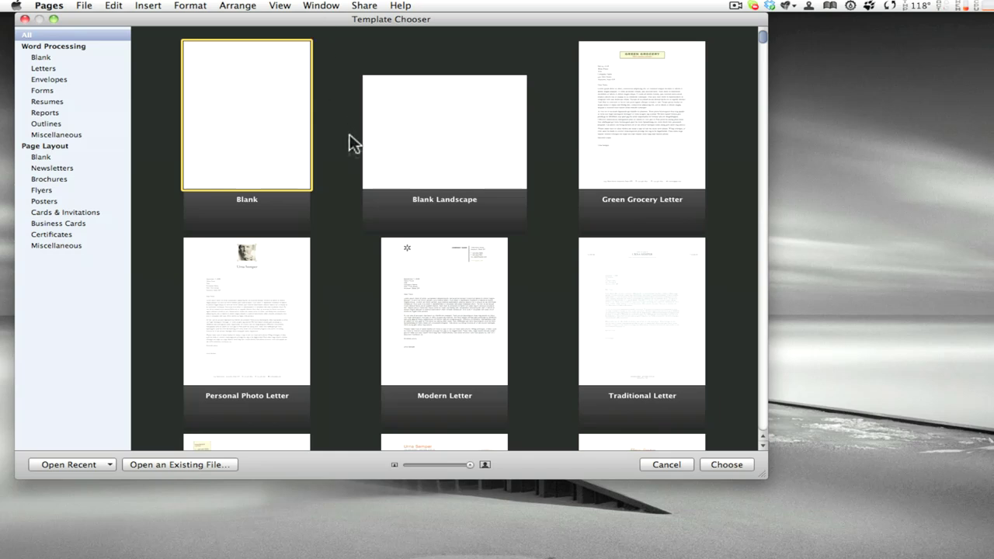
scroll(351, 186, "down", 5)
scroll(351, 184, "down", 10)
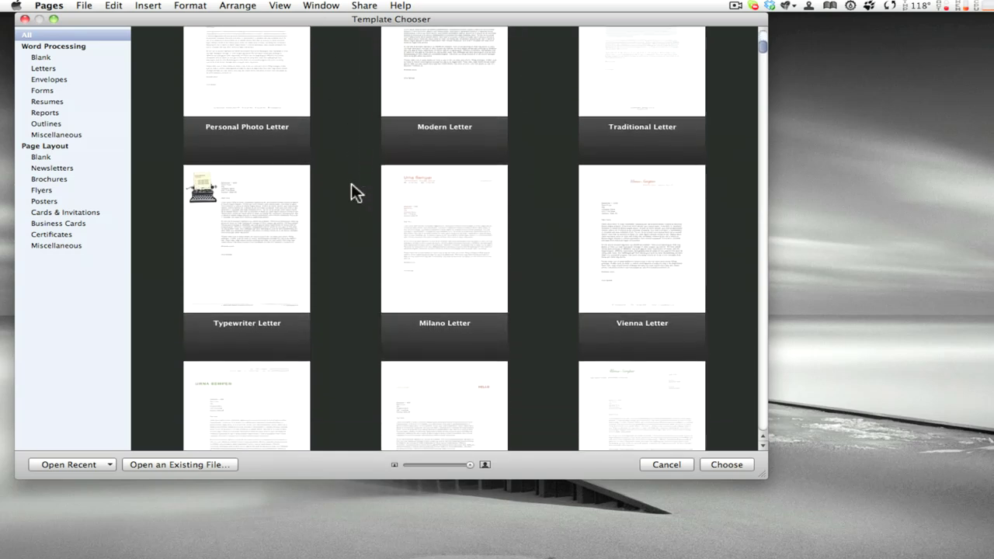
scroll(350, 186, "down", 5)
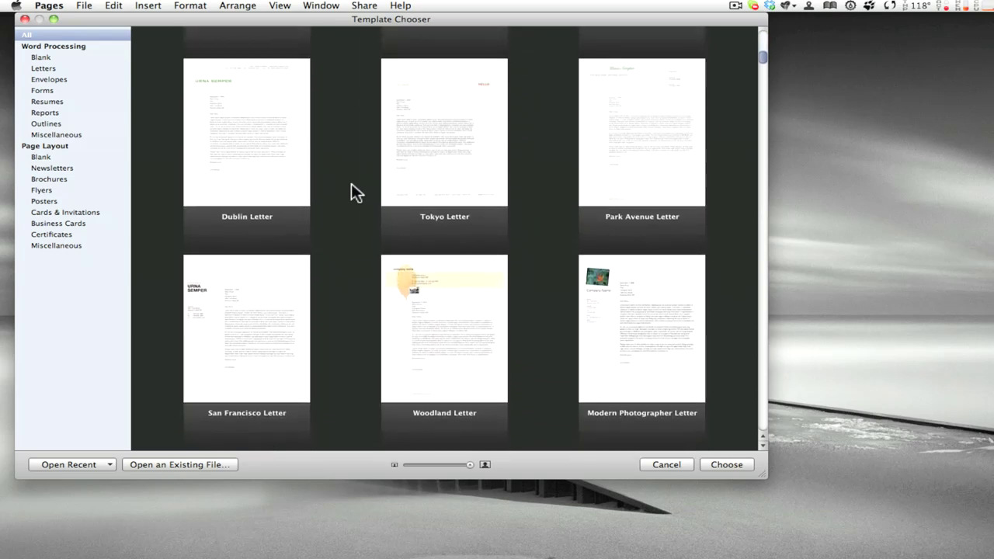
scroll(351, 186, "up", 3)
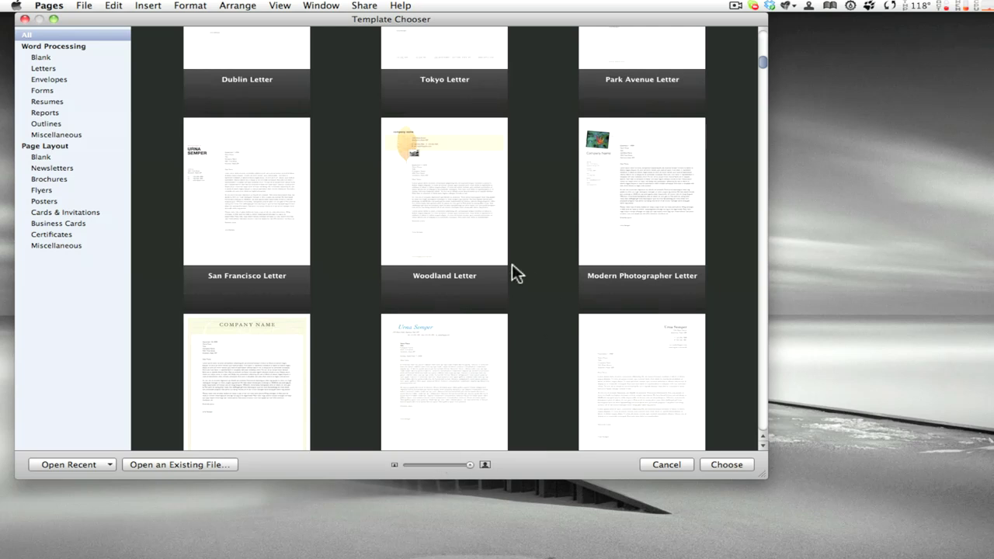
scroll(487, 241, "down", 5)
scroll(487, 247, "down", 3)
scroll(486, 247, "up", 2)
scroll(487, 247, "down", 6)
scroll(482, 242, "down", 6)
scroll(481, 226, "up", 15)
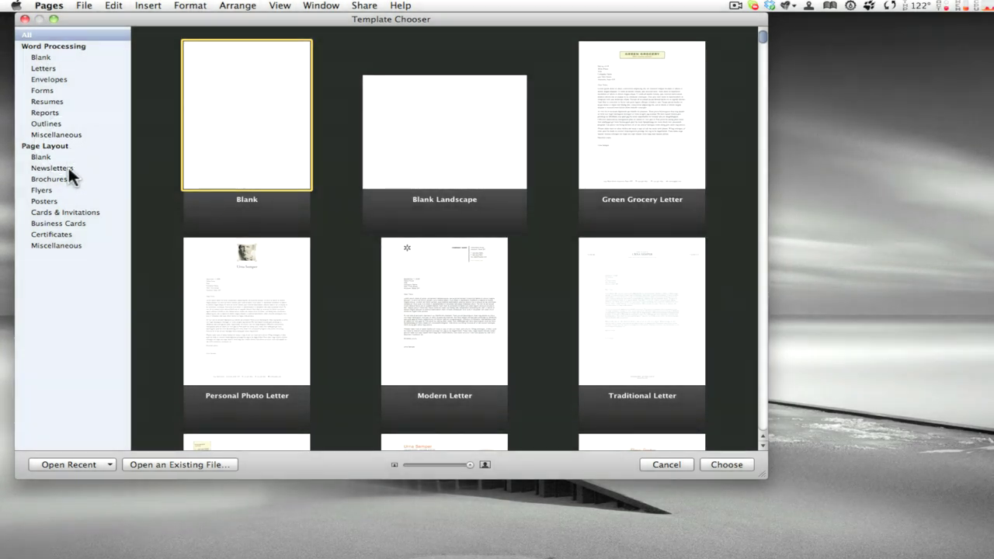
left_click(69, 167)
left_click(64, 178)
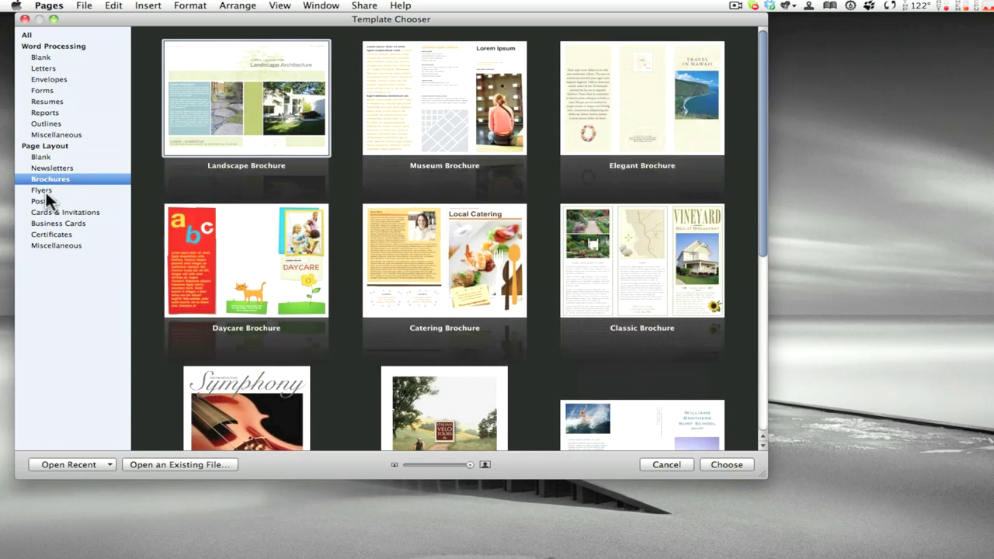
left_click(46, 189)
left_click(46, 199)
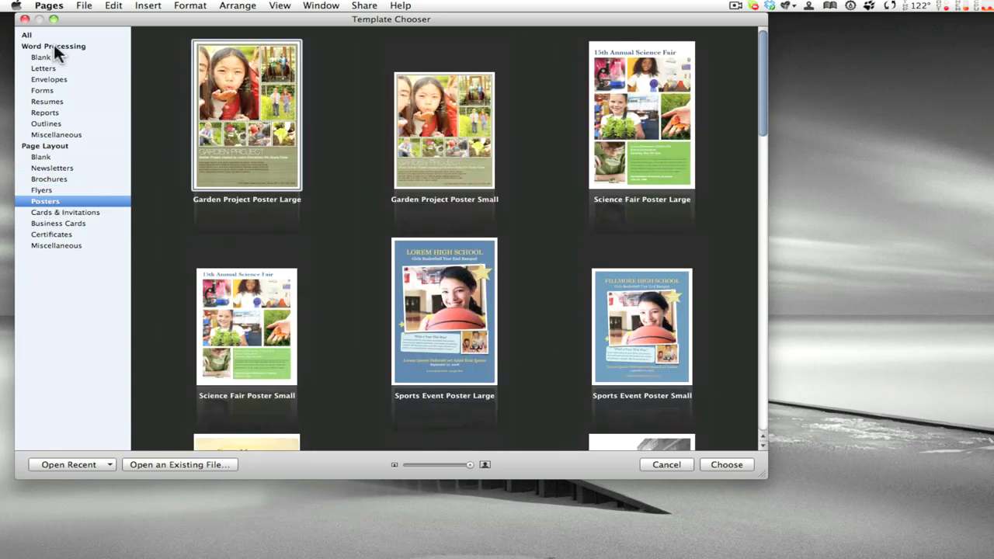
left_click(48, 68)
left_click(48, 79)
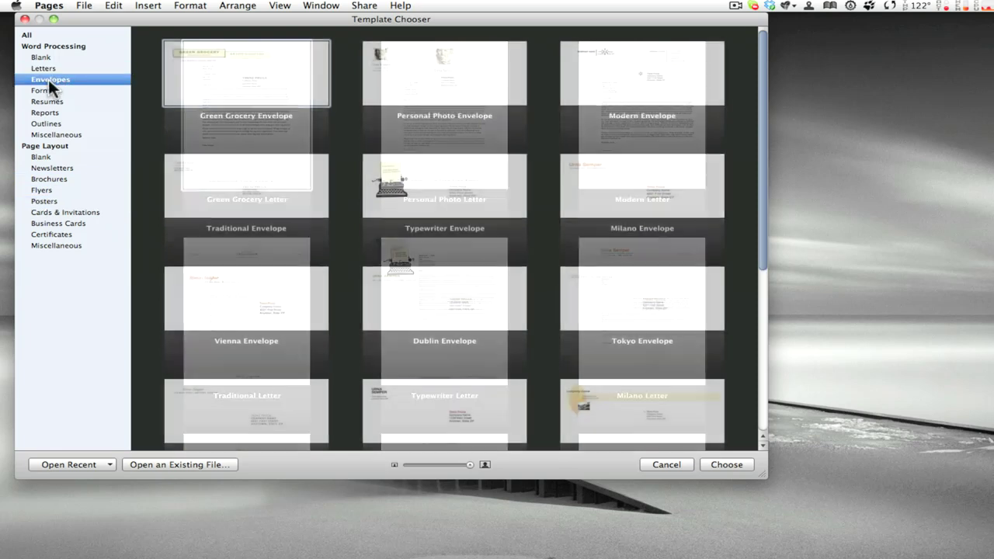
left_click(45, 90)
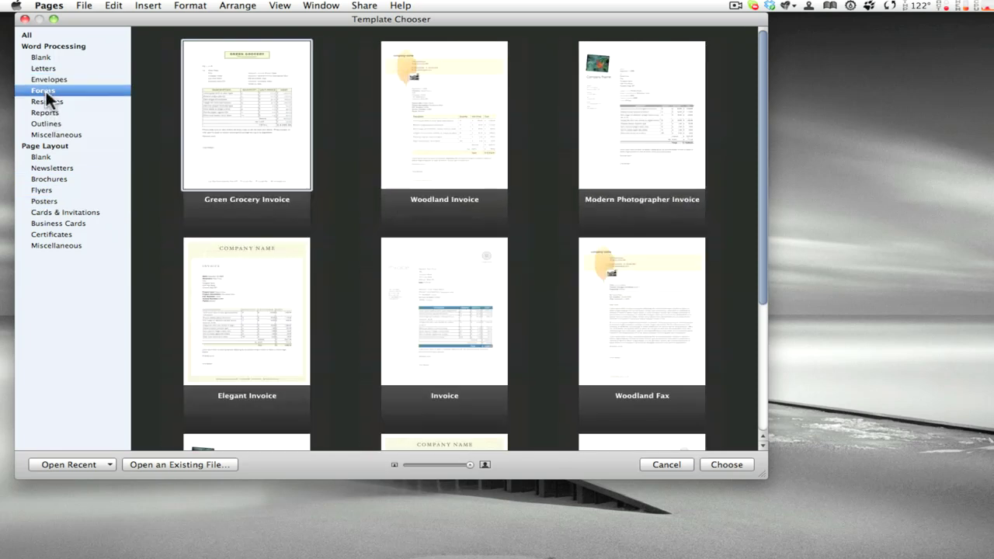
left_click(47, 98)
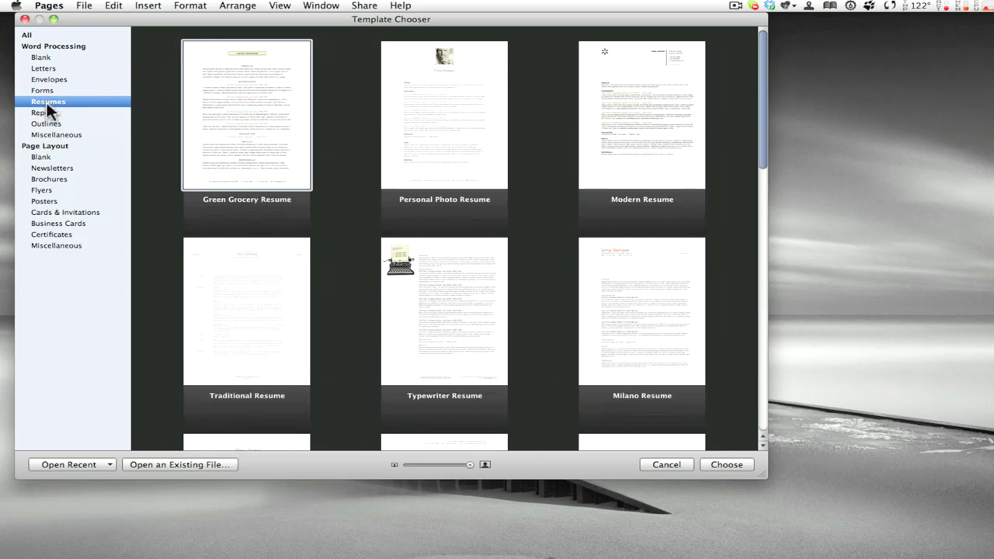
left_click(46, 110)
left_click(51, 122)
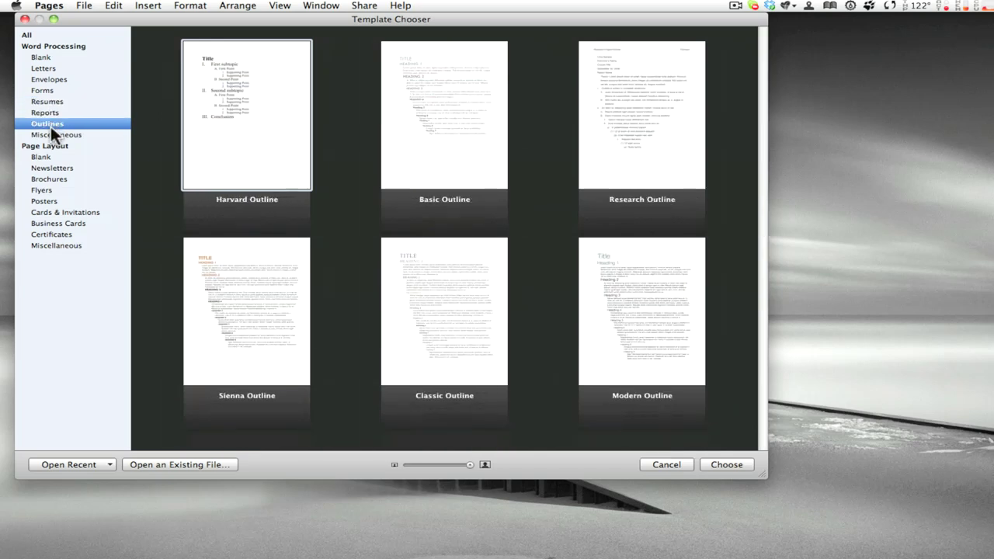
left_click(51, 132)
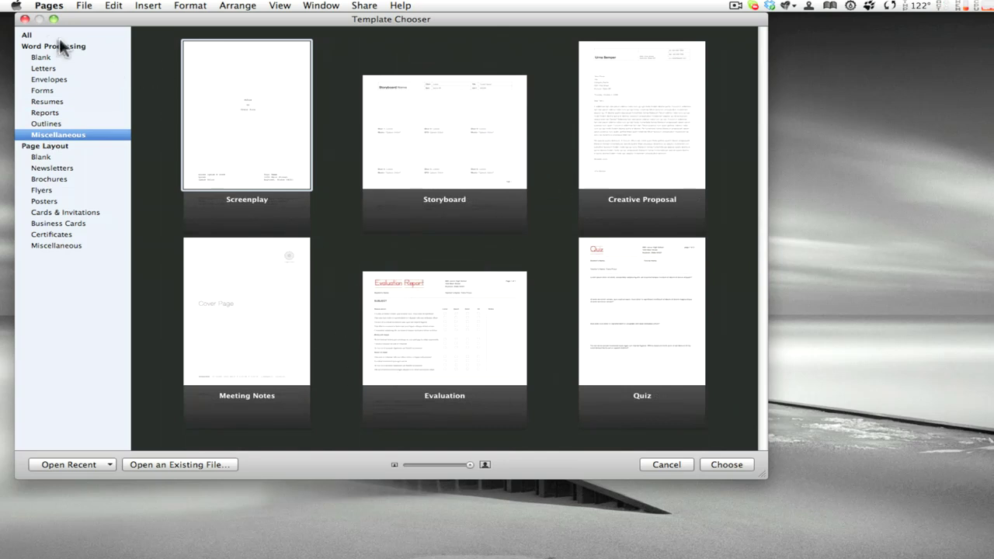
left_click(29, 35)
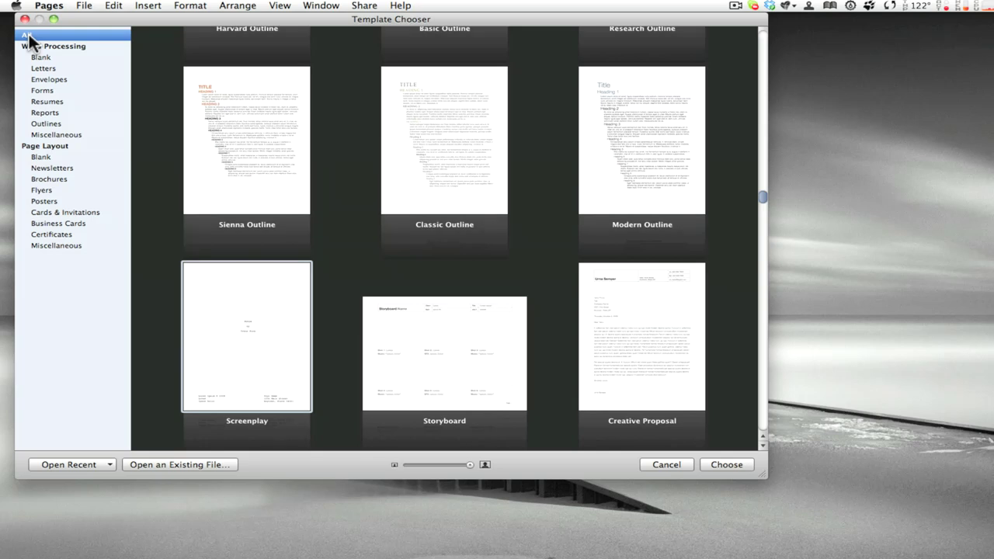
scroll(360, 221, "down", 5)
scroll(360, 220, "up", 6)
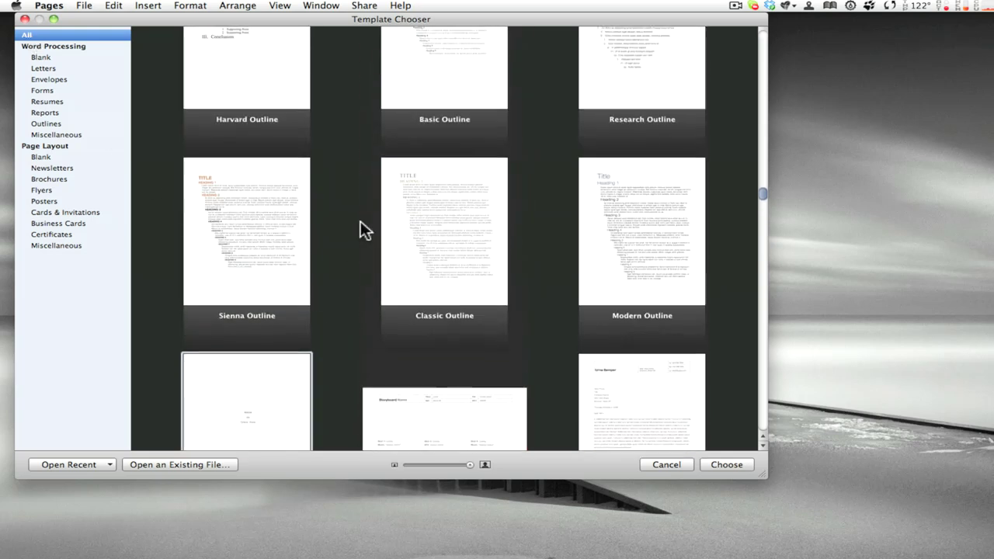
left_click_drag(468, 464, 425, 465)
scroll(523, 267, "down", 10)
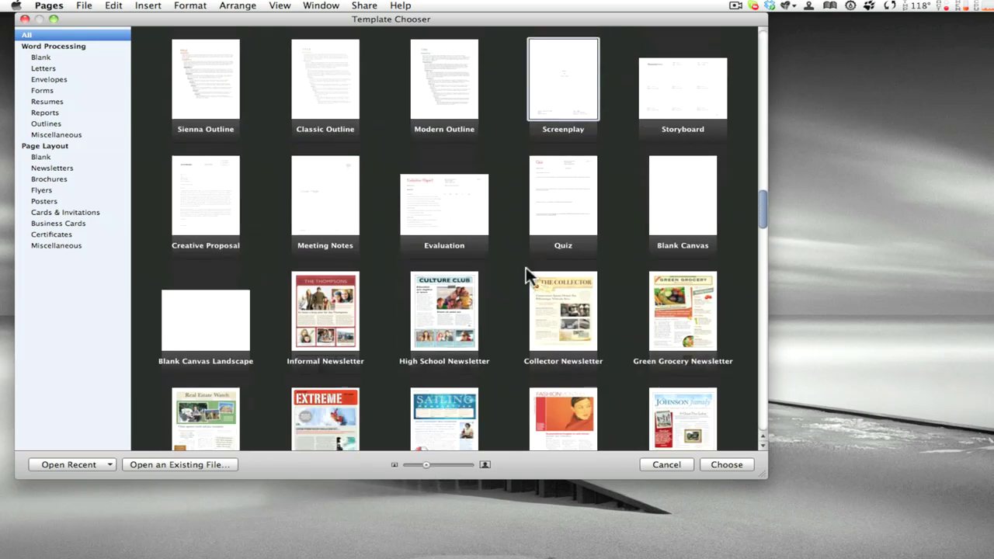
scroll(523, 267, "down", 4)
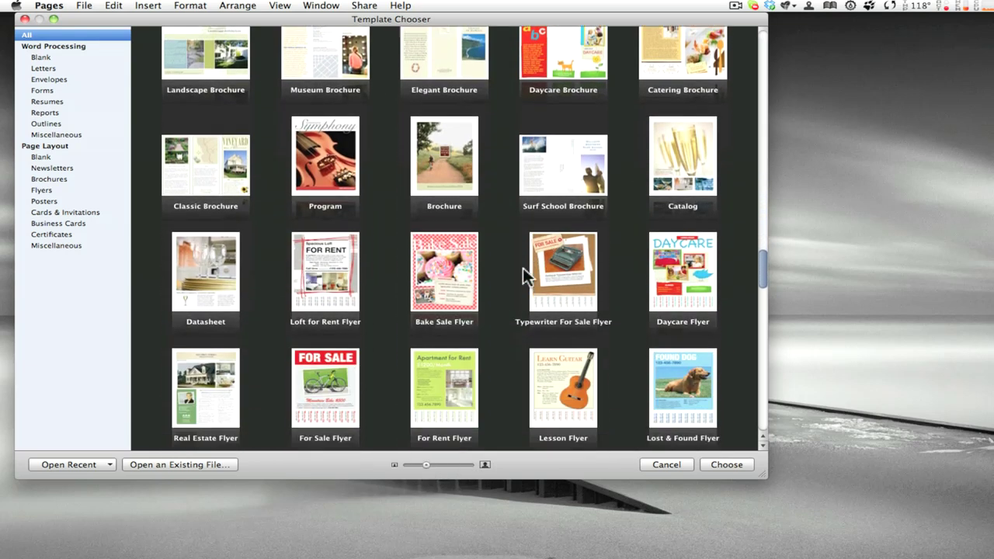
left_click(431, 261)
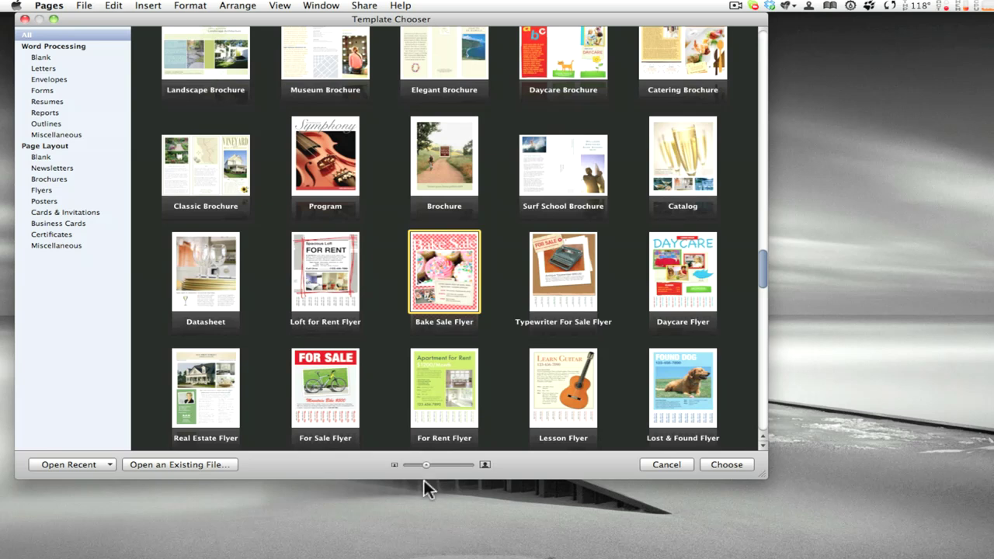
left_click_drag(426, 464, 485, 465)
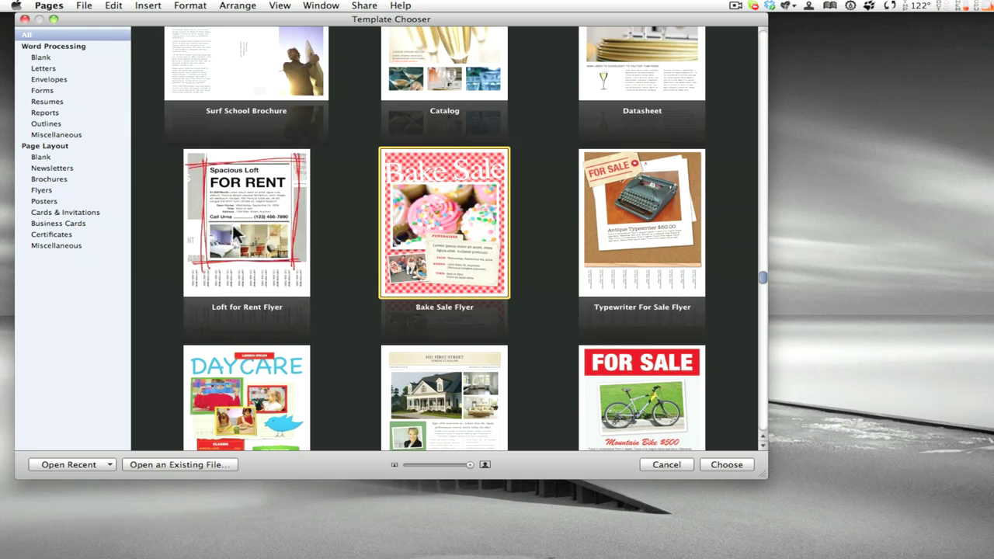
scroll(571, 248, "up", 2)
scroll(567, 239, "up", 5)
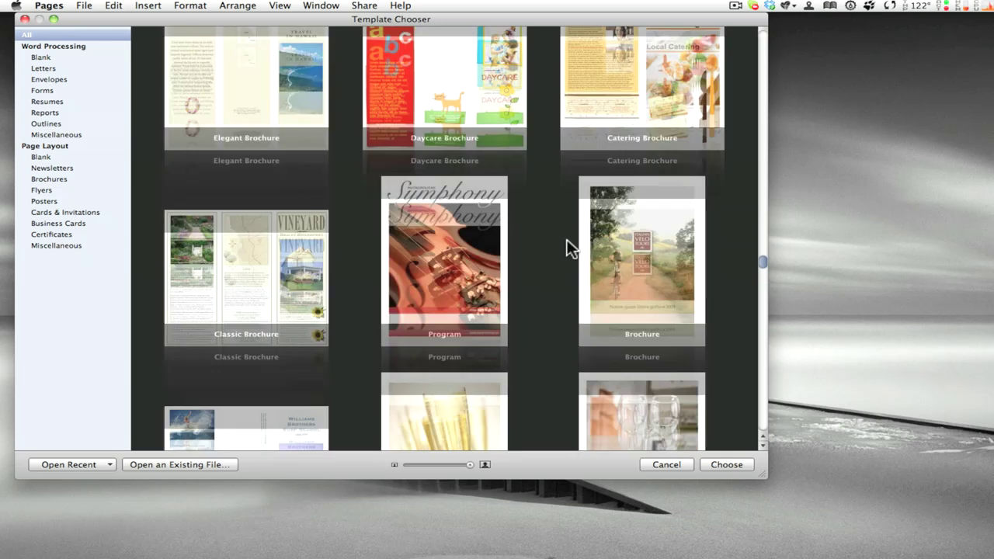
Step: Filter the templates to Brochures, select Catering Brochure, and show the Open Recent list
left_click(44, 178)
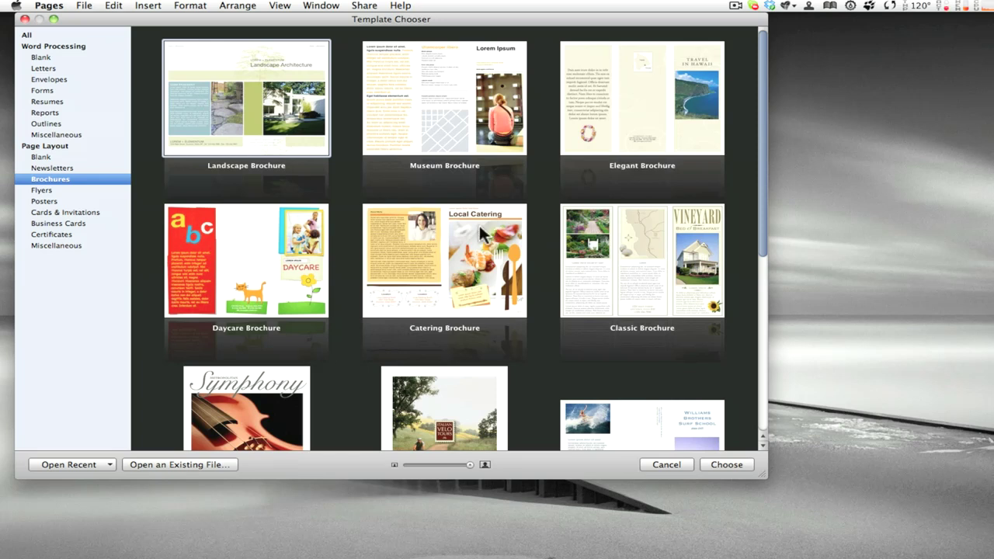
left_click(414, 277)
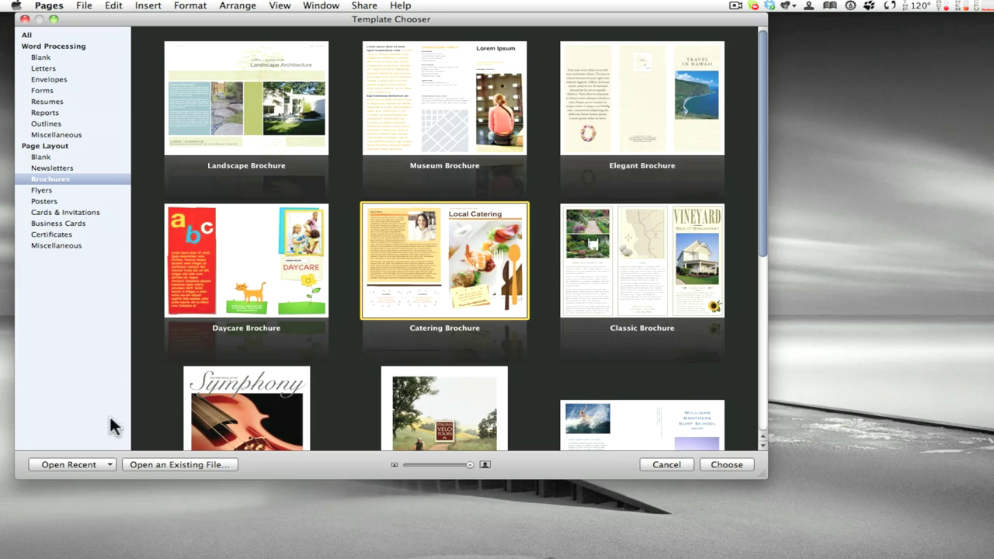
left_click(102, 466)
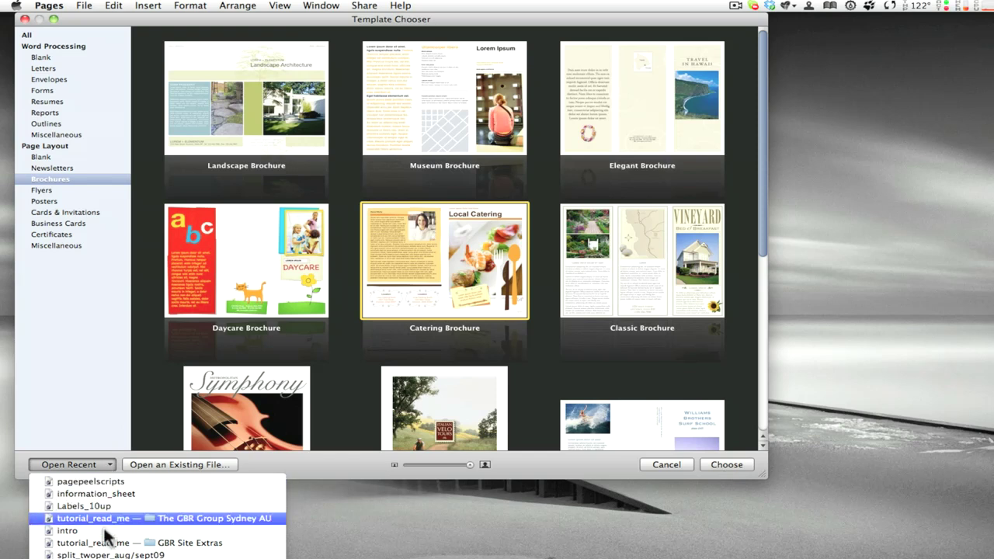
Step: Close the recent-documents list and cancel the Open dialog without opening a file
left_click(85, 439)
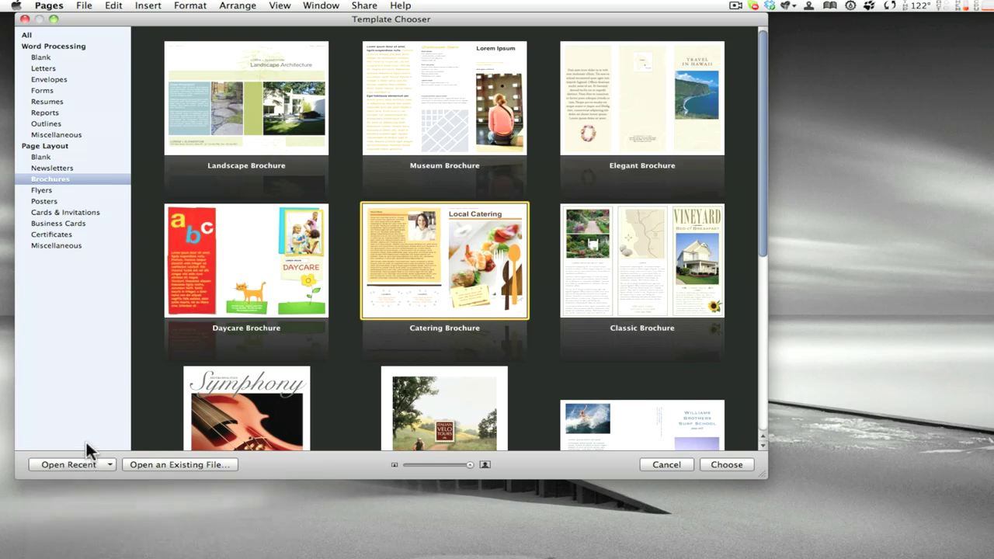
left_click(191, 465)
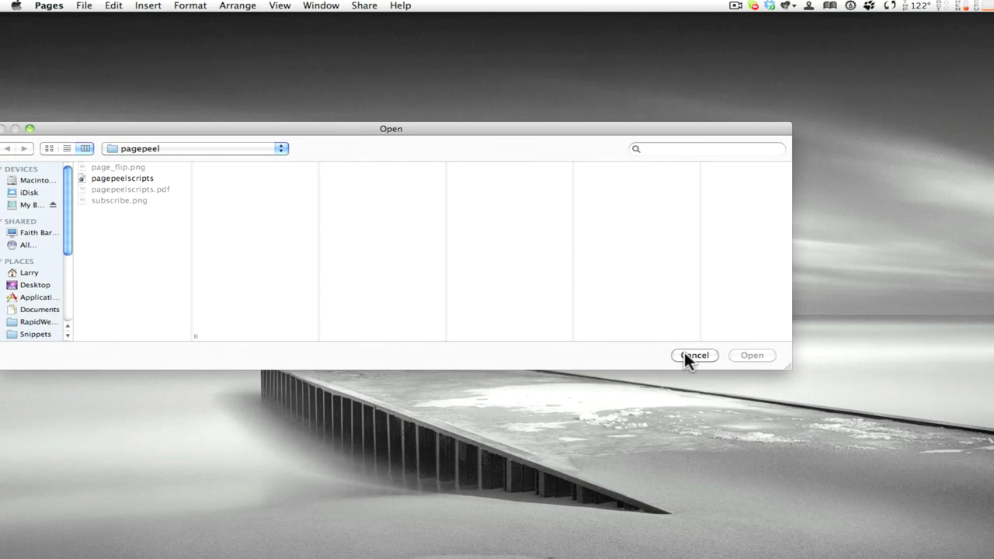
left_click(685, 356)
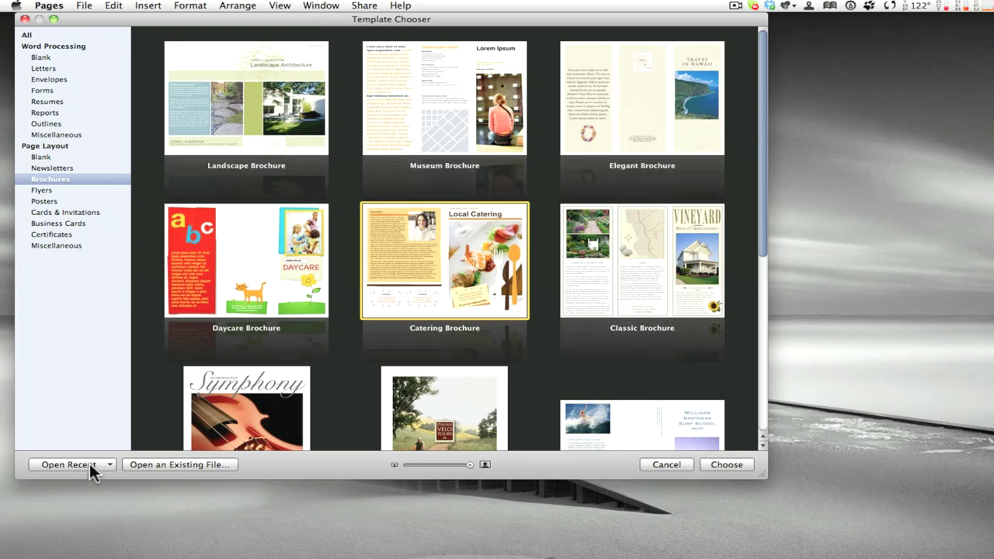
left_click(52, 189)
scroll(507, 235, "down", 5)
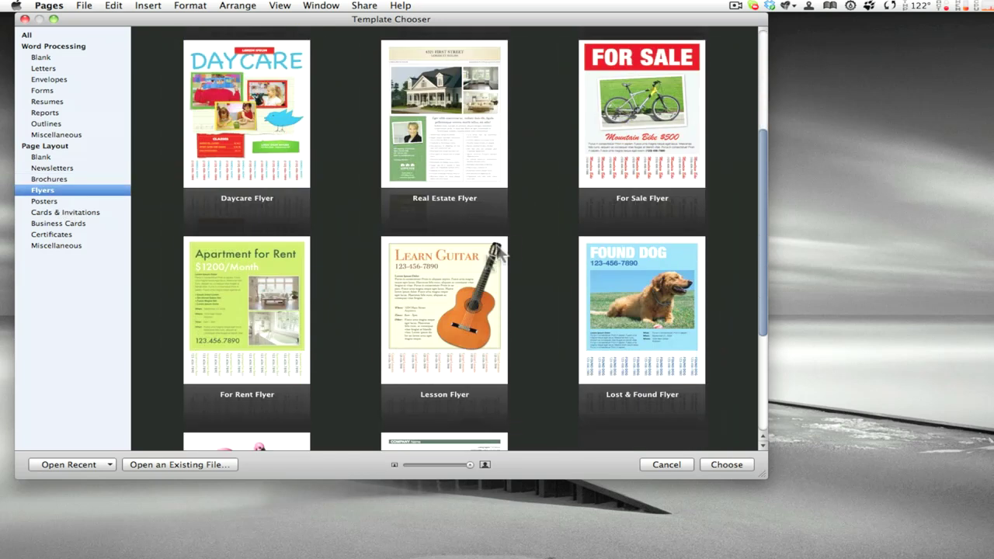
left_click(448, 282)
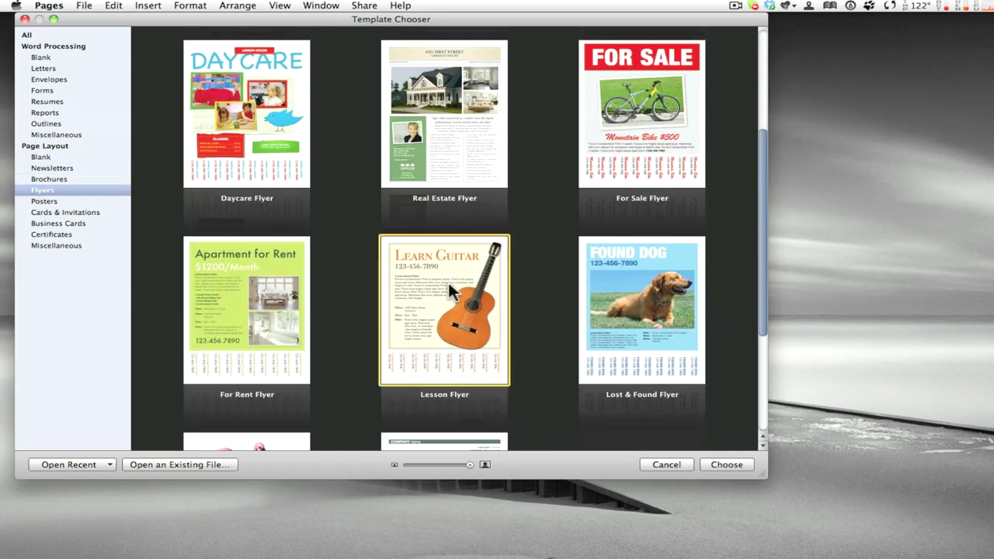
double_click(449, 284)
left_click_drag(455, 23, 156, 6)
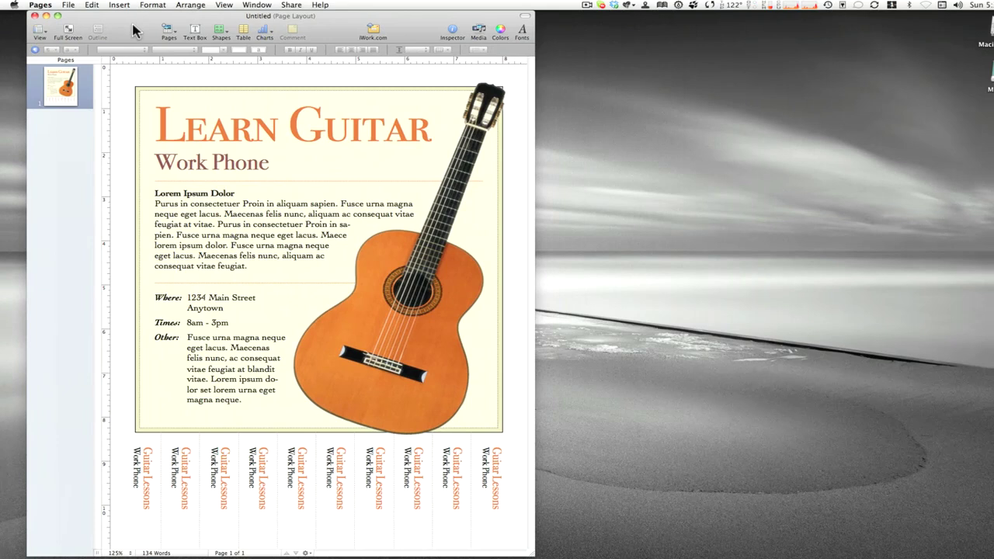
left_click_drag(132, 29, 120, 30)
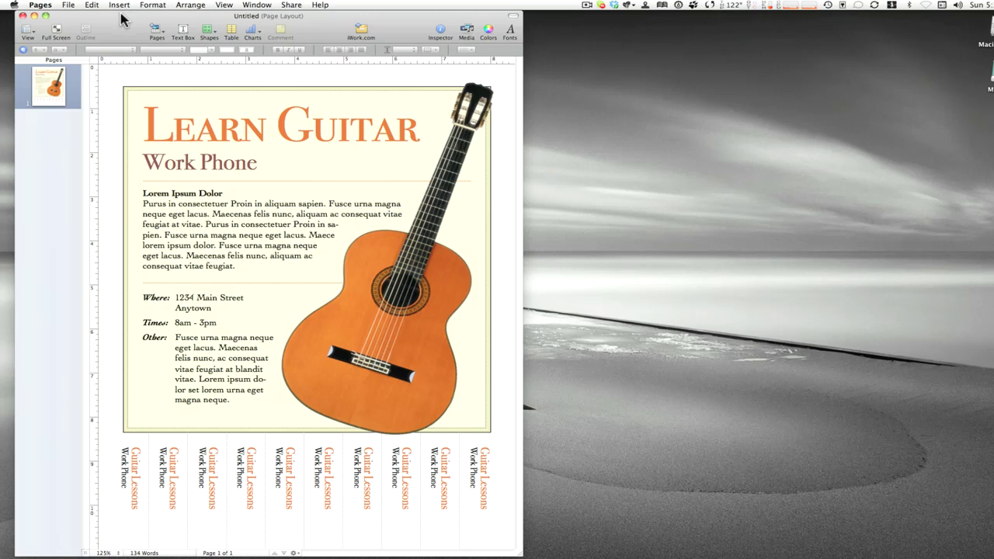
Step: Show the Styles Drawer and the layout boundaries from the View menu
left_click(32, 37)
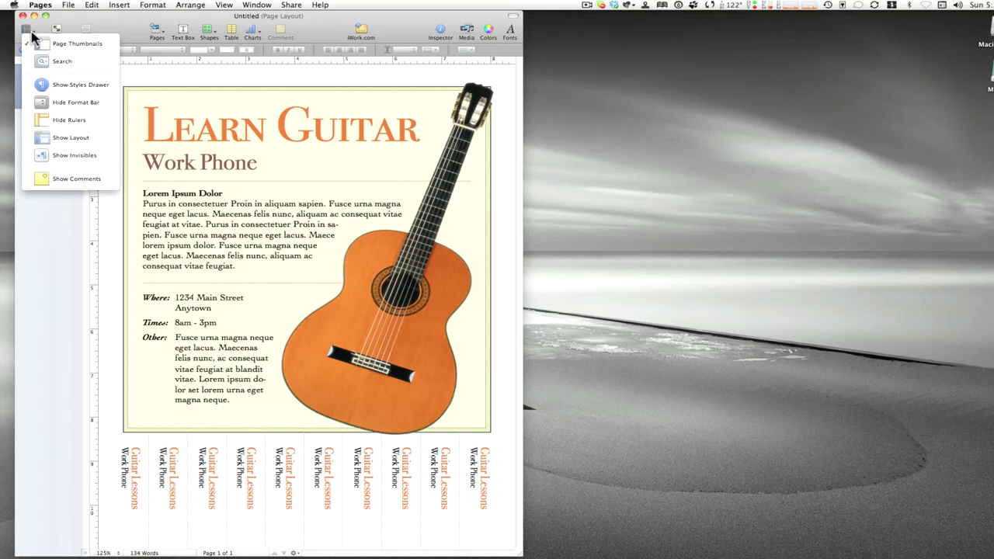
left_click(66, 85)
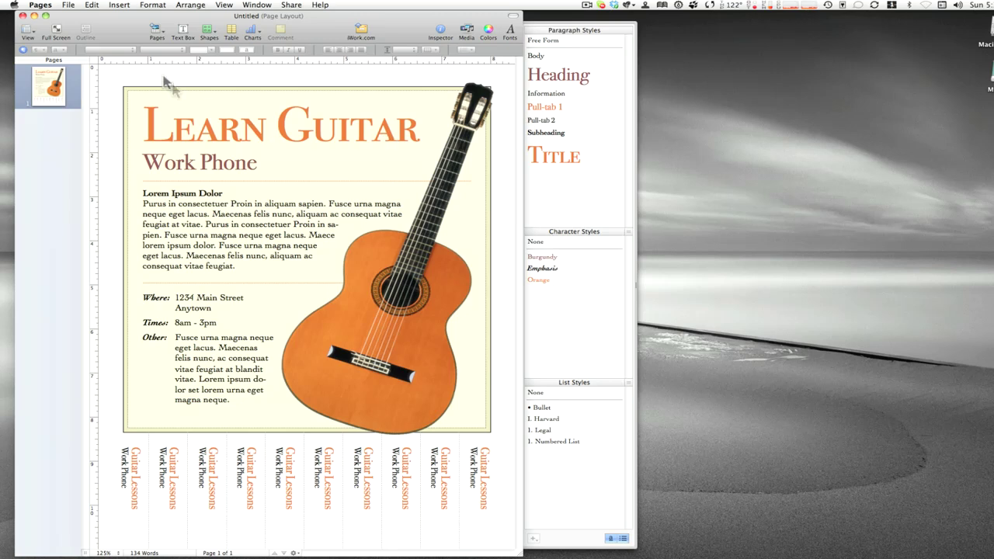
left_click(28, 31)
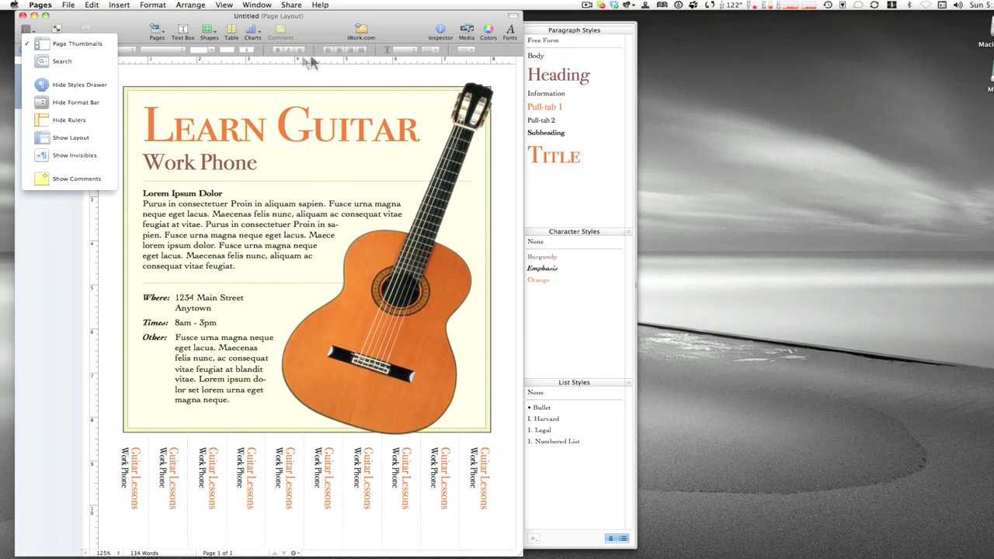
left_click(49, 139)
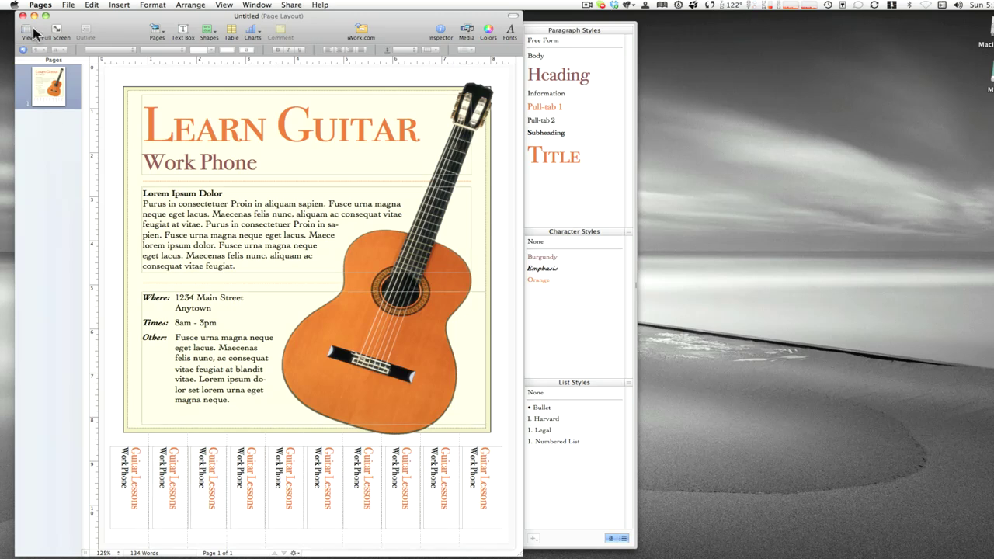
Step: Select the LEARN GUITAR, Lorem Ipsum Dolor and Where/Times/Other text boxes in turn
left_click(311, 164)
left_click(295, 252)
left_click(296, 314)
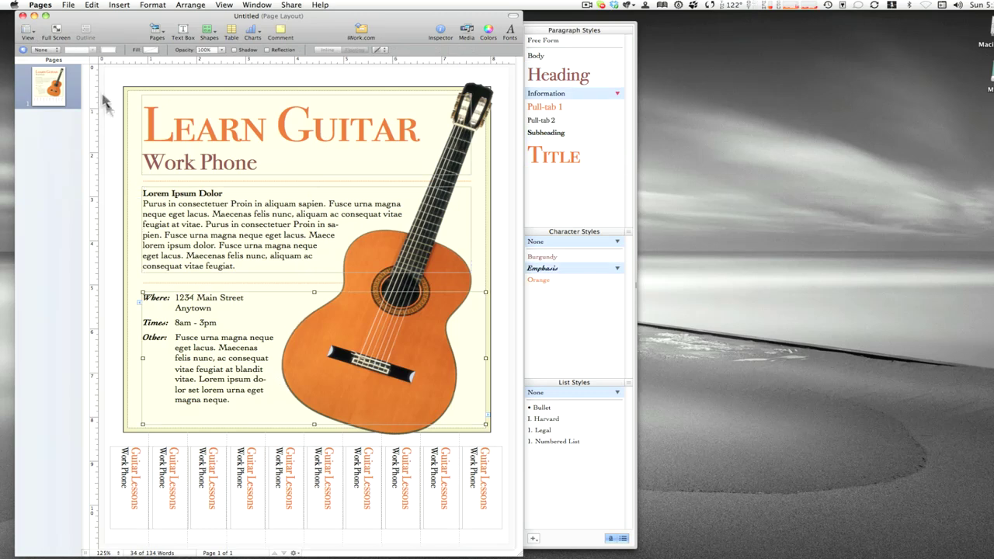
Step: Hide the layout boundaries and the rulers
left_click(27, 32)
left_click(42, 137)
key("super+r")
left_click(27, 32)
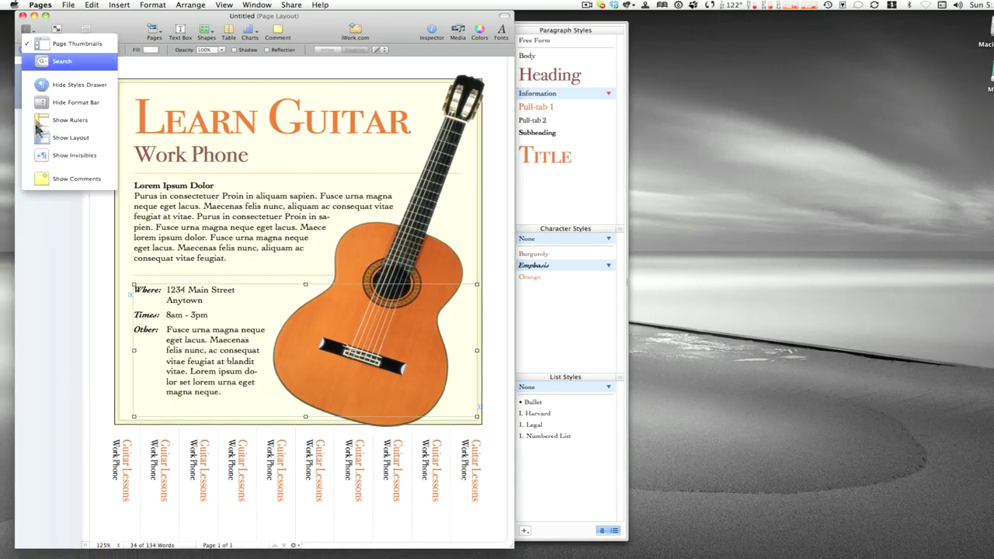
Step: Show the comments margin beside the page, then hide it again
left_click(45, 179)
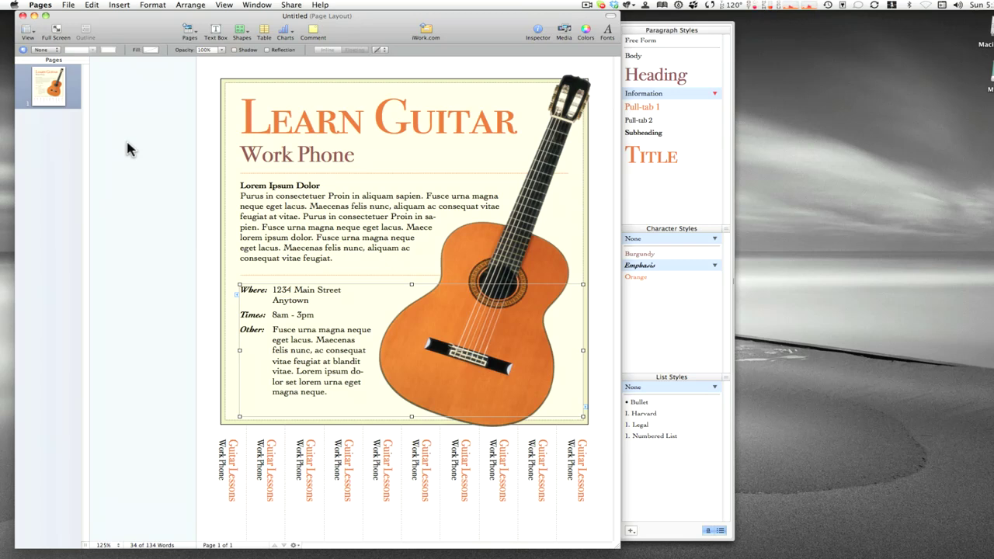
left_click(28, 32)
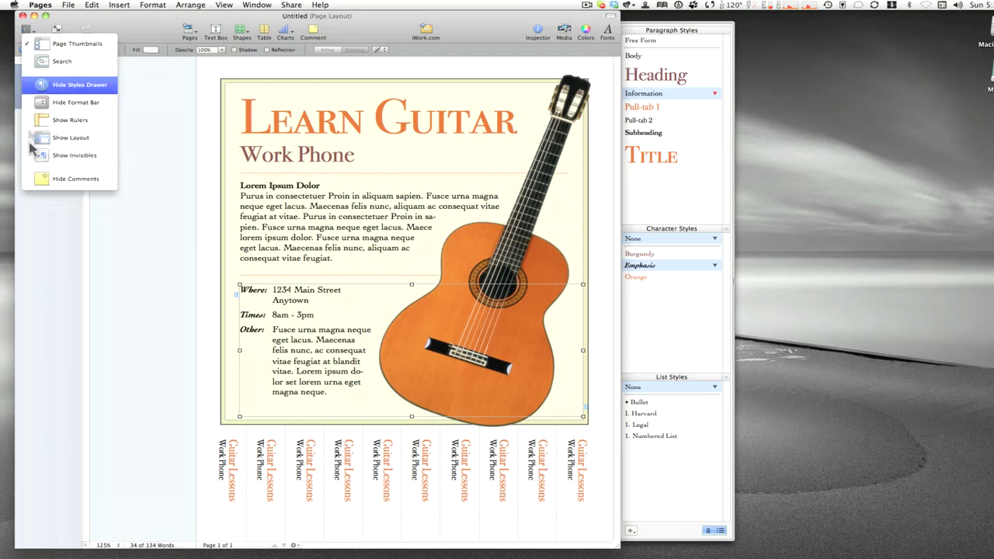
left_click(38, 179)
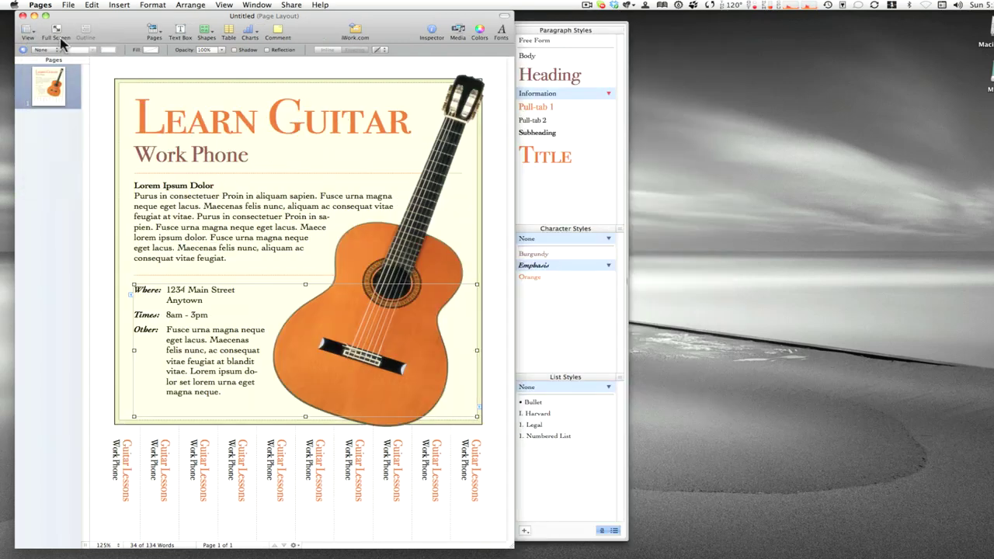
Step: Enter full-screen view, exit it back to a window, and open the Pages page-type dropdown
left_click(56, 33)
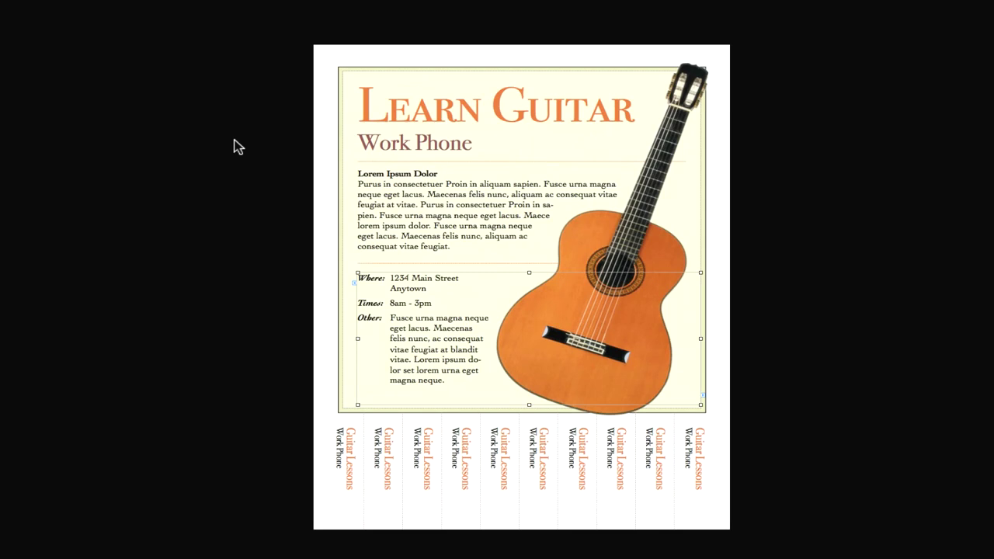
mouse_move(270, 5)
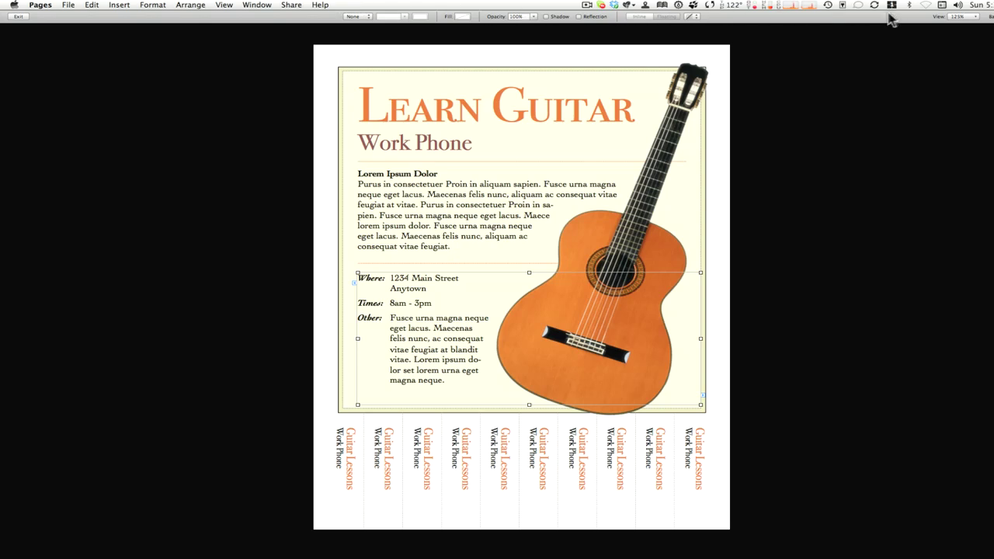
left_click(21, 16)
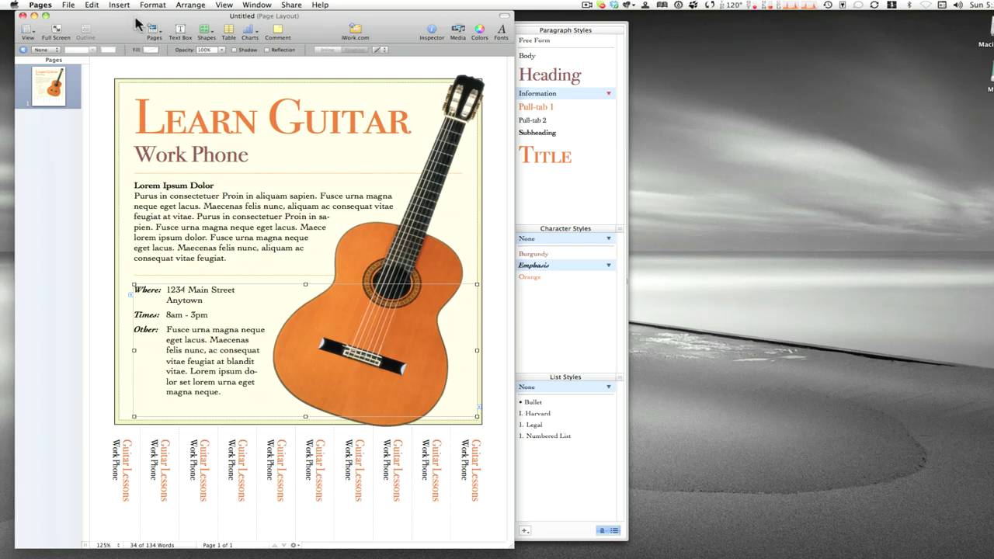
left_click(154, 31)
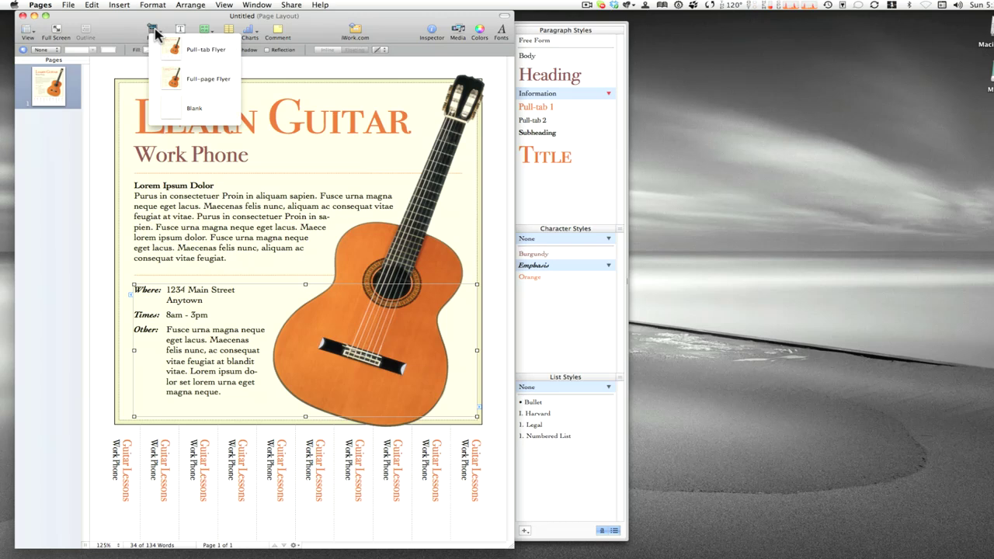
Step: Add a Full-page Flyer page, then switch between the page 1 and page 2 thumbnails
left_click(172, 79)
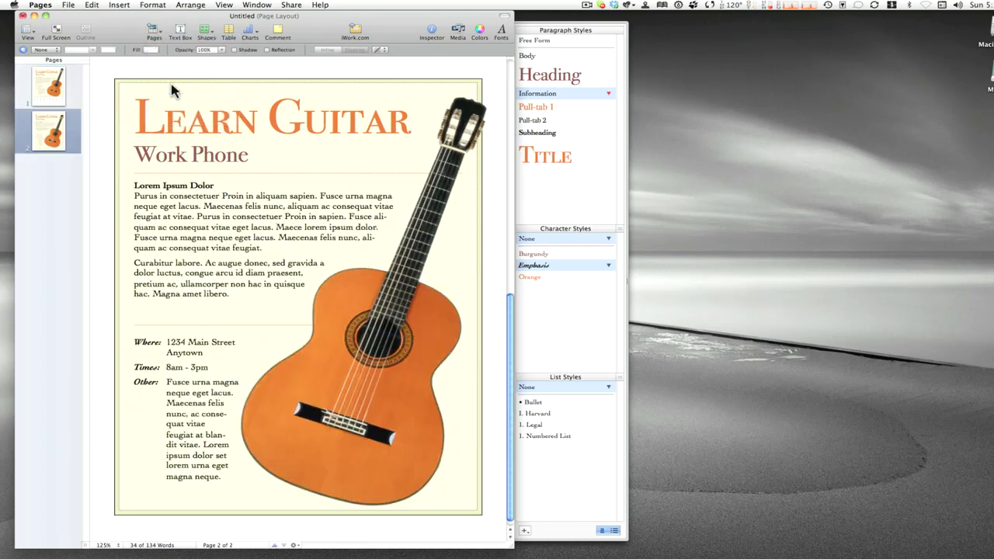
left_click(49, 134)
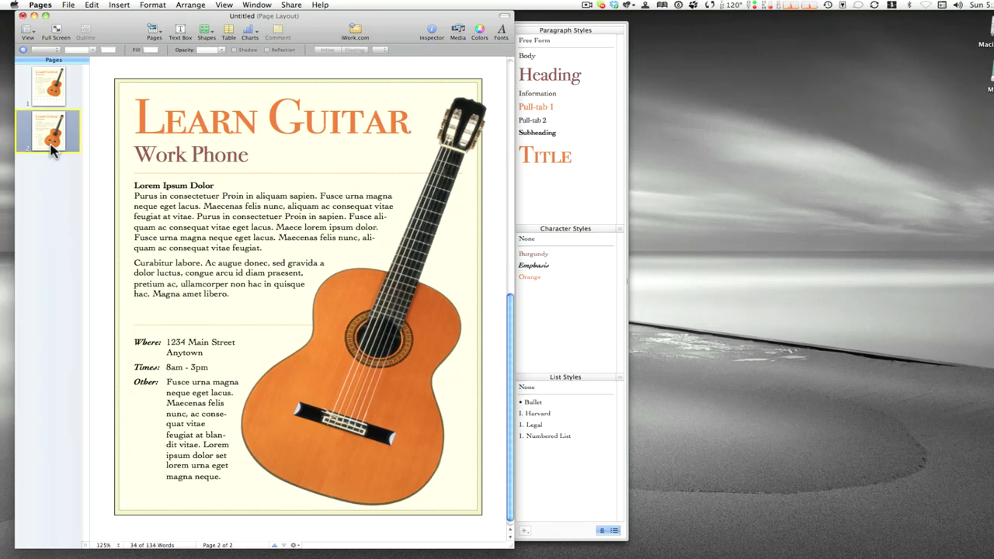
left_click(54, 95)
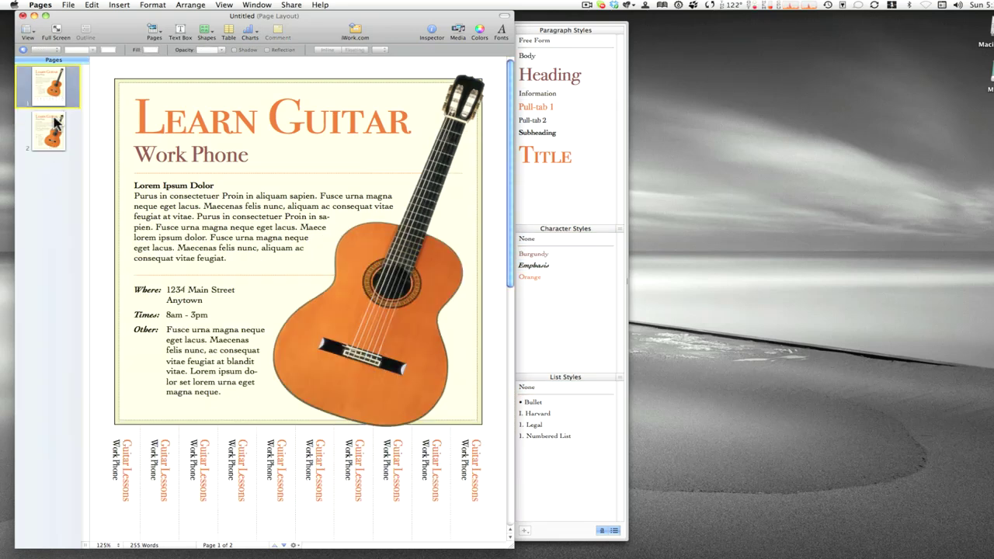
left_click(54, 120)
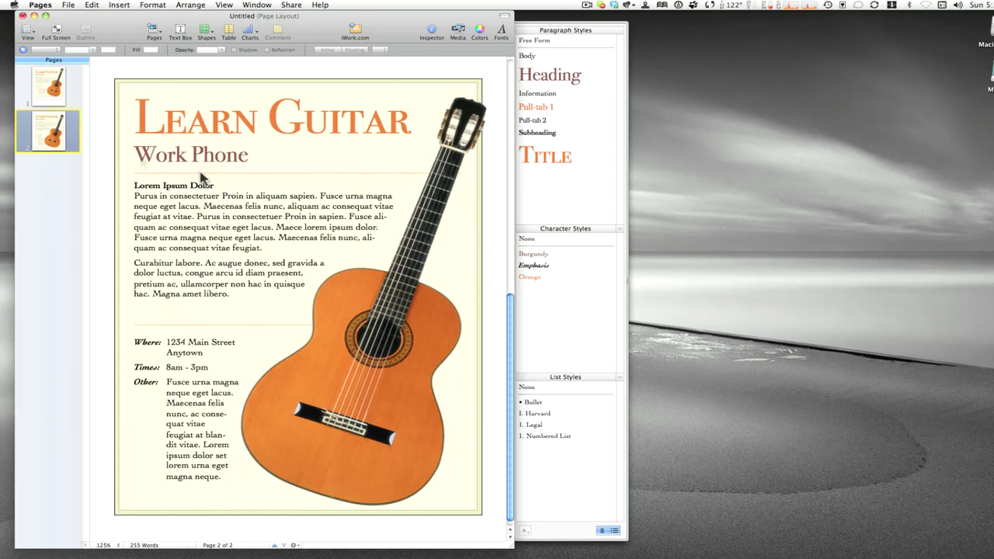
left_click(54, 93)
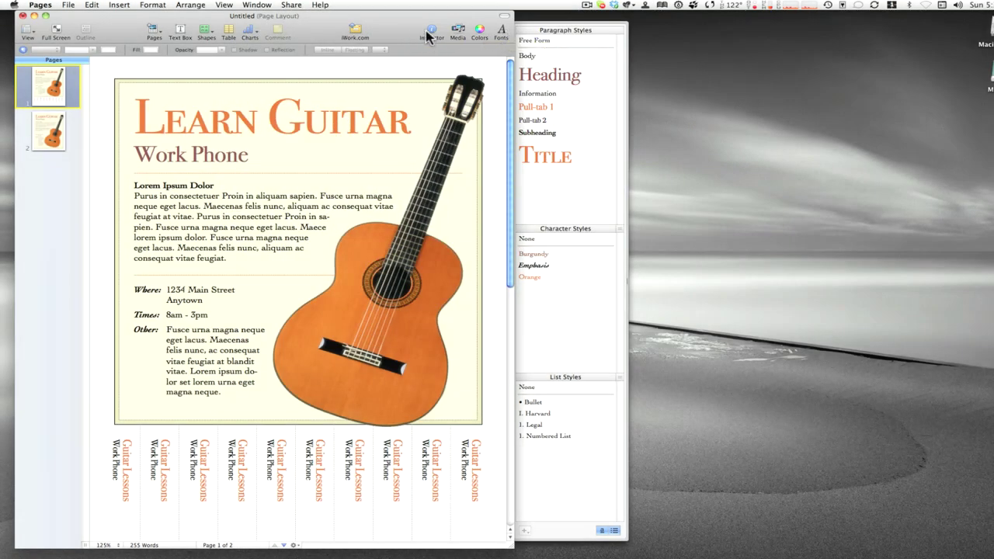
Step: Open the Inspector, shift it left, and view the Document, Layout, Wrap and Text settings
left_click(430, 32)
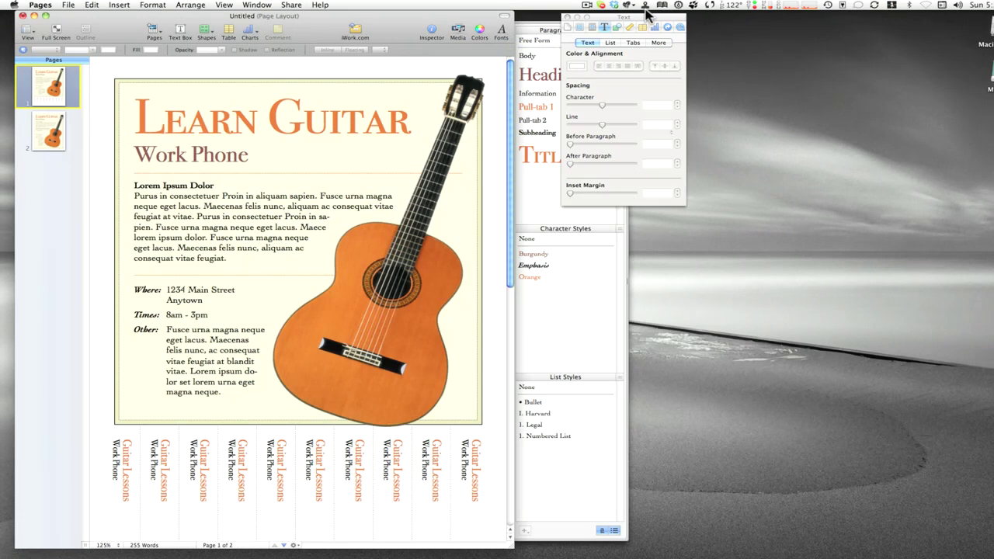
left_click_drag(635, 18, 603, 18)
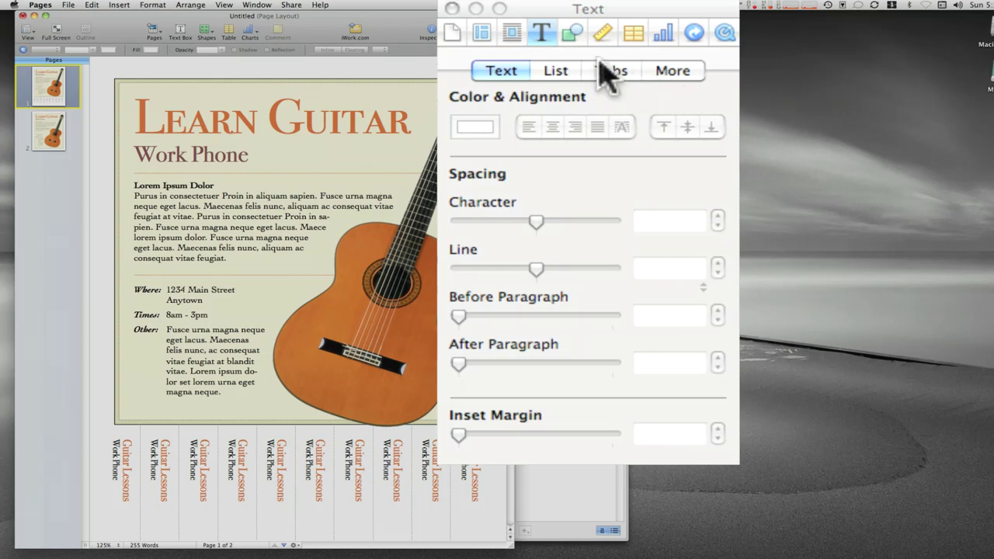
left_click(449, 34)
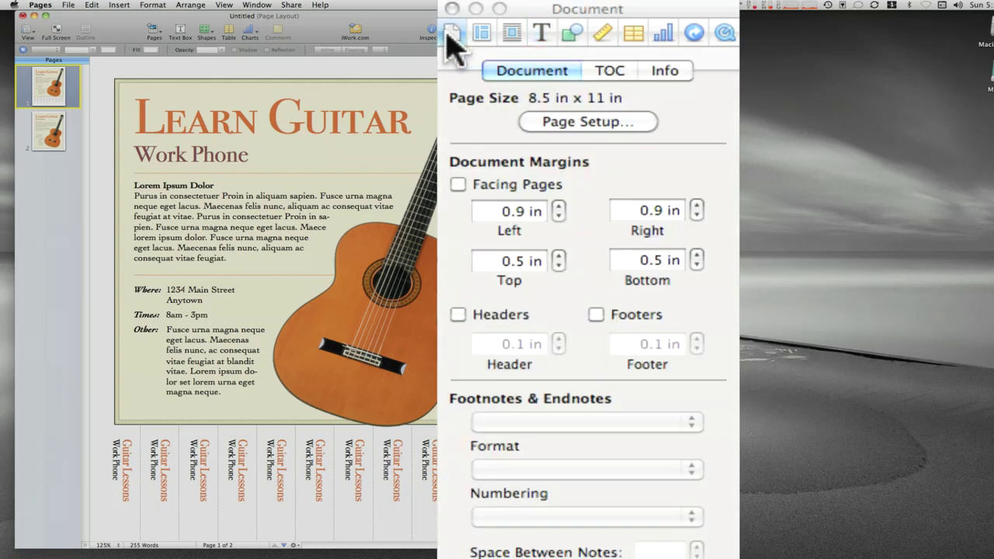
left_click(481, 34)
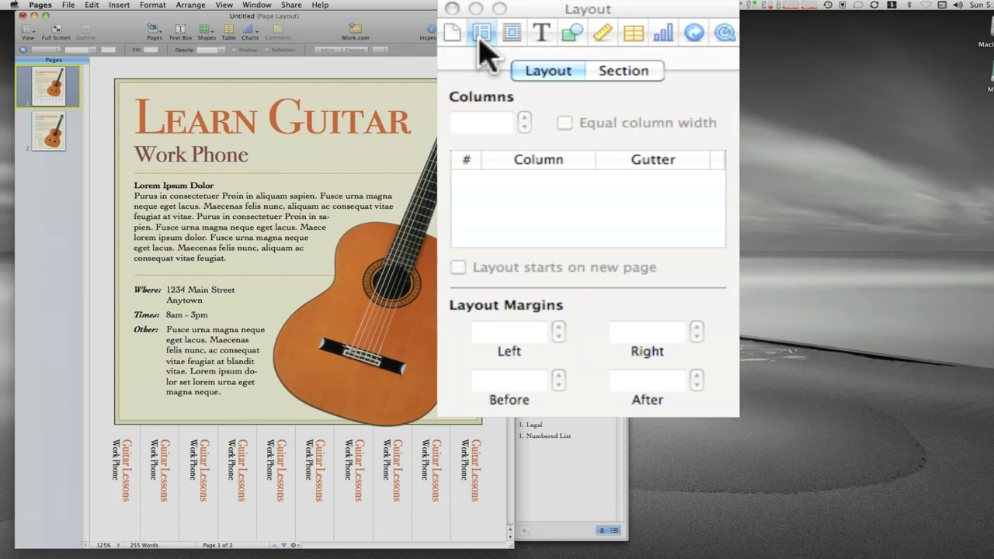
left_click(511, 33)
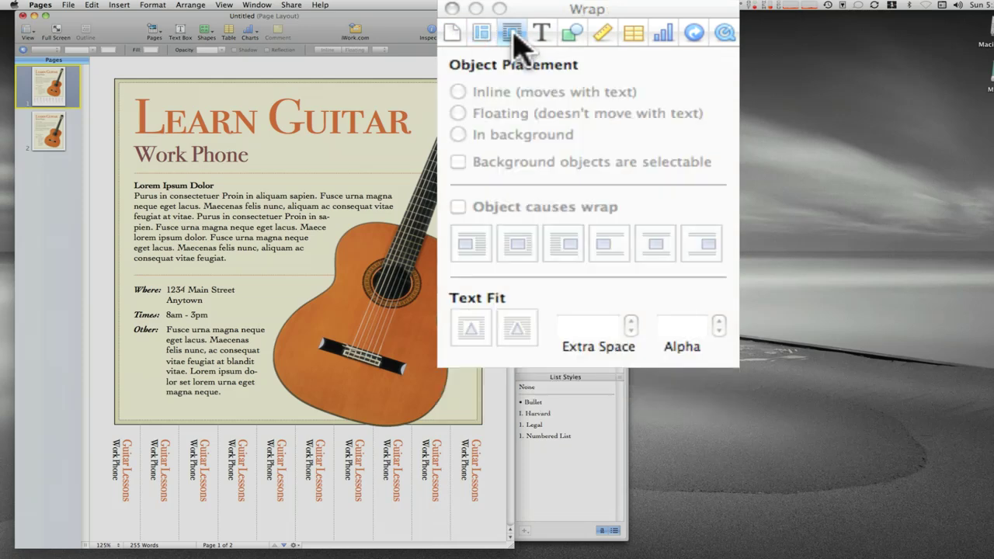
left_click(541, 33)
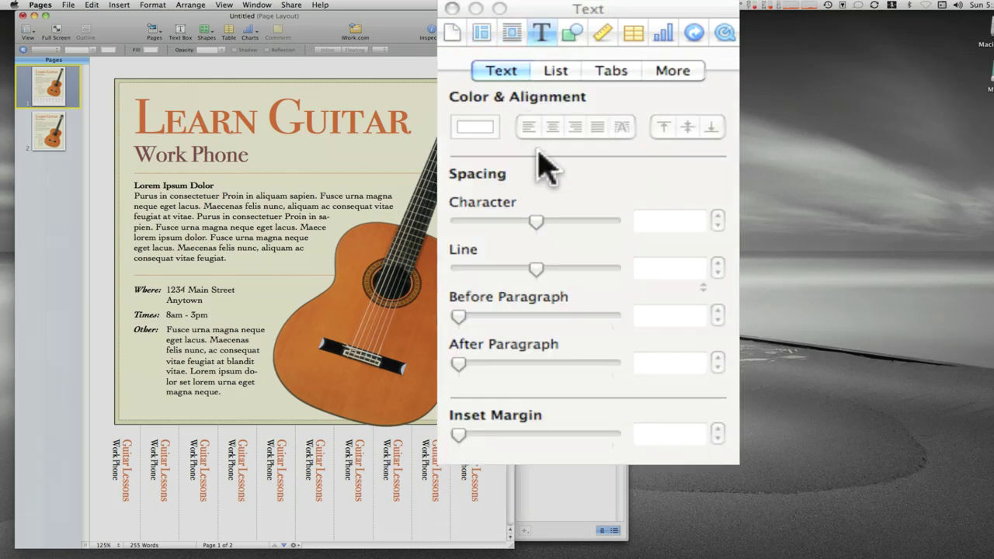
Step: On the Lorem Ipsum text, try line spacing 1.1 and 1.2 and right alignment, then revert to single, left-aligned
left_click(327, 205)
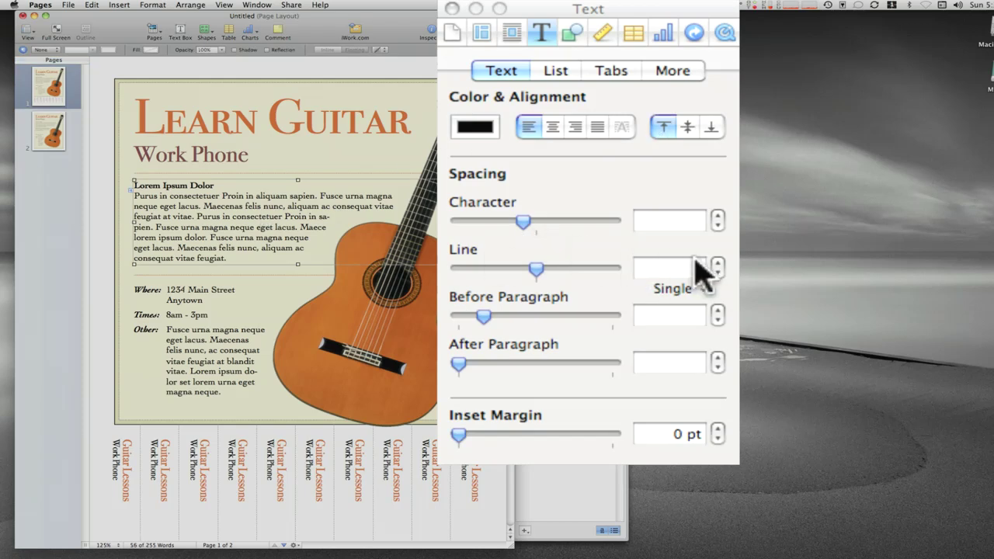
left_click(717, 263)
left_click(717, 263)
left_click(717, 272)
left_click(717, 272)
left_click(574, 126)
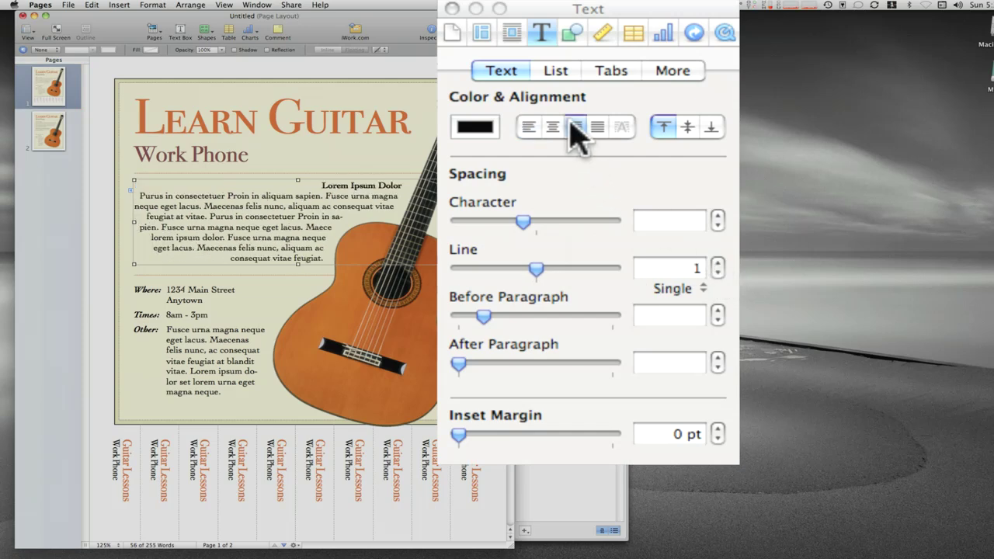
left_click(528, 128)
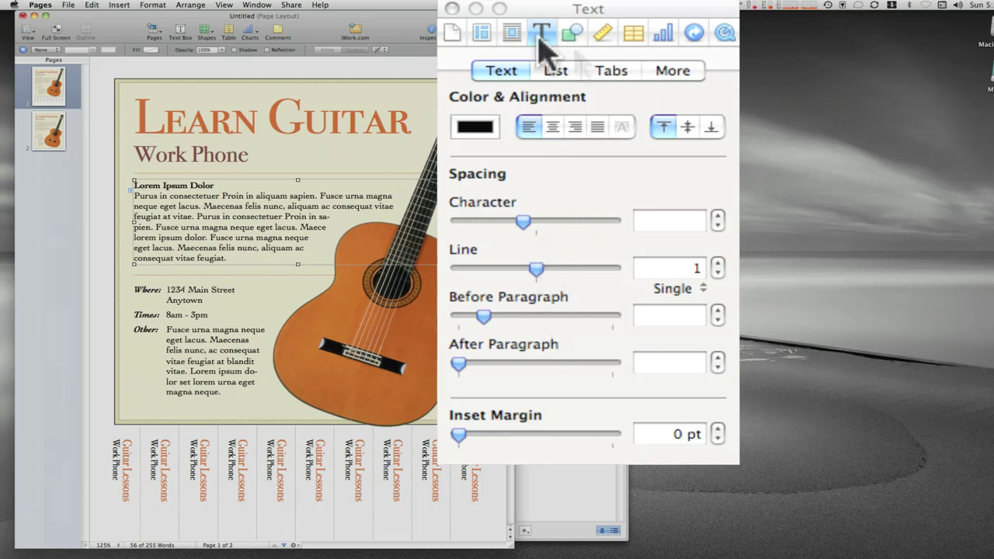
Step: View the Graphic, Metrics, Table, Chart, Link and QuickTime settings in turn
left_click(573, 34)
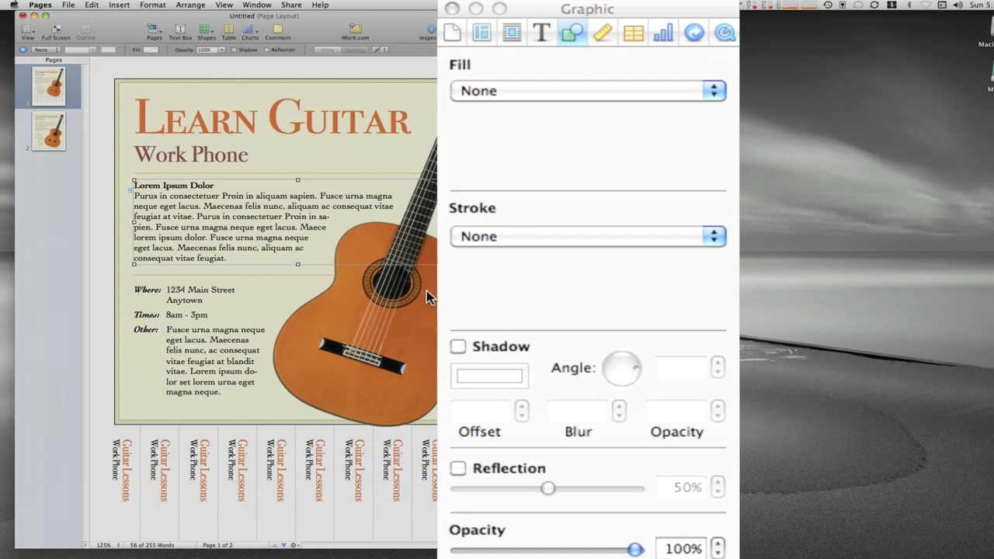
left_click(602, 34)
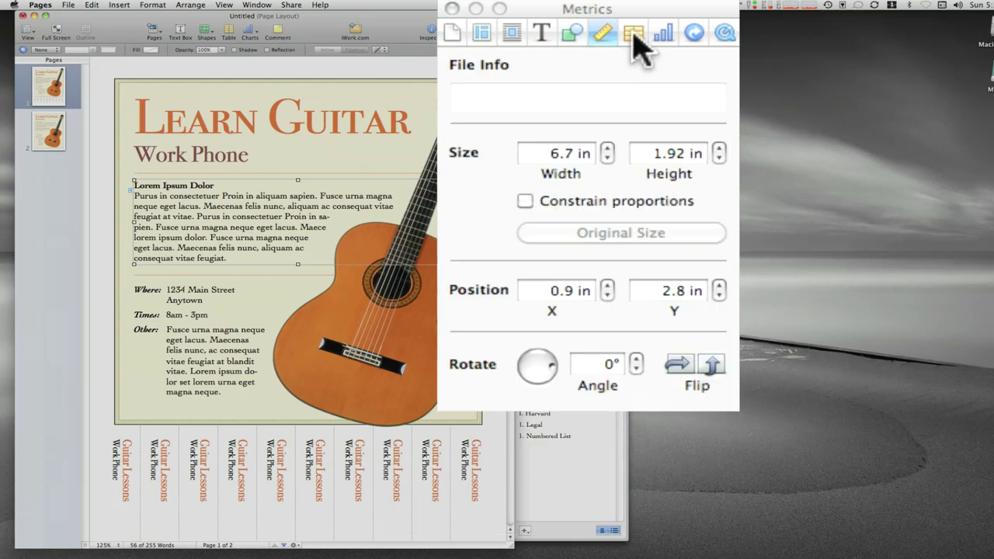
left_click(635, 41)
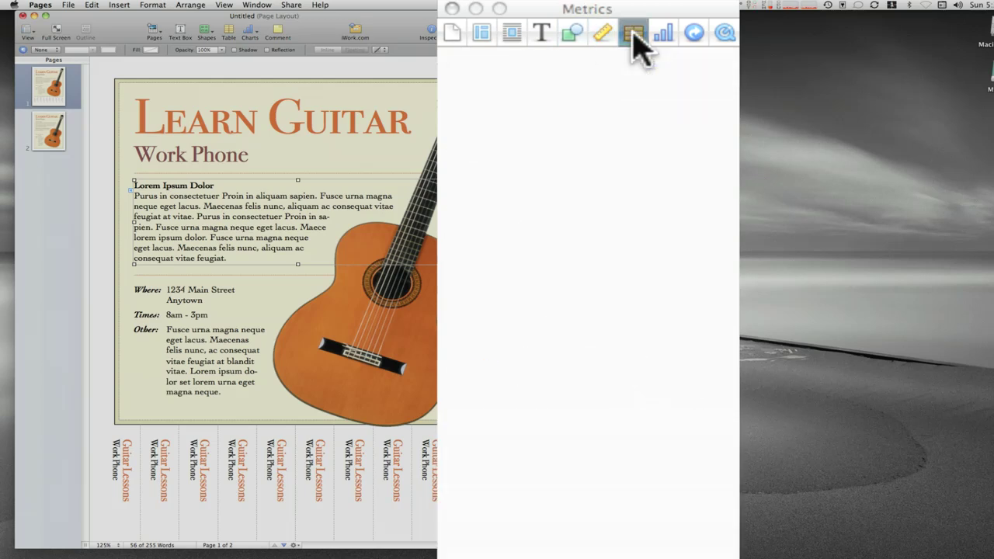
left_click(669, 34)
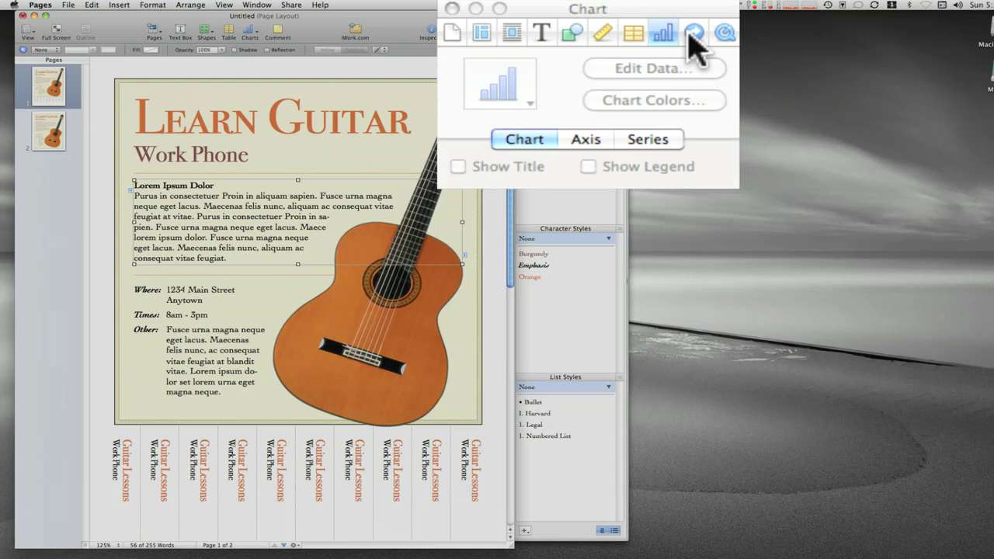
left_click(695, 34)
left_click(725, 33)
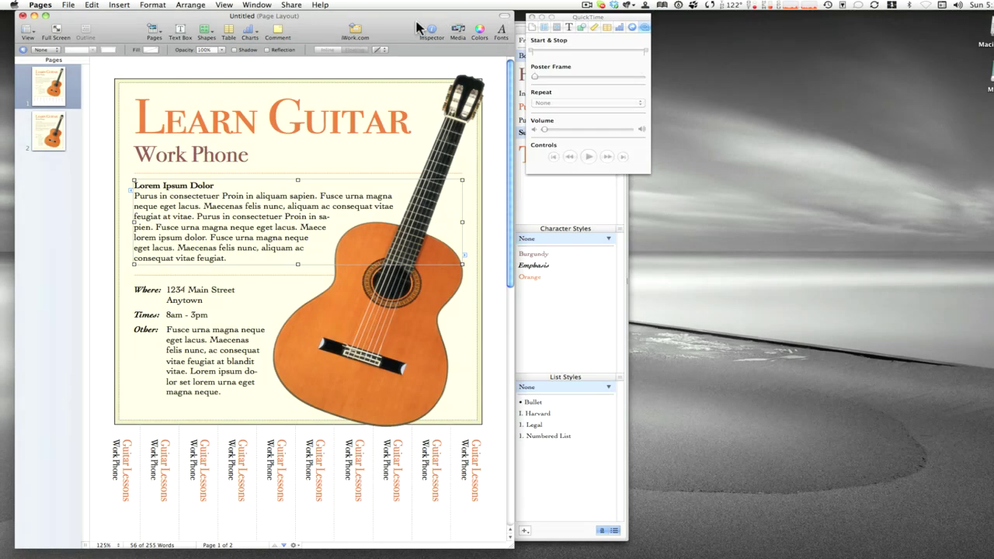
Step: Browse the colour picker's slider, palette, spectrum and crayon views, close it, then open the Media browser
left_click(471, 35)
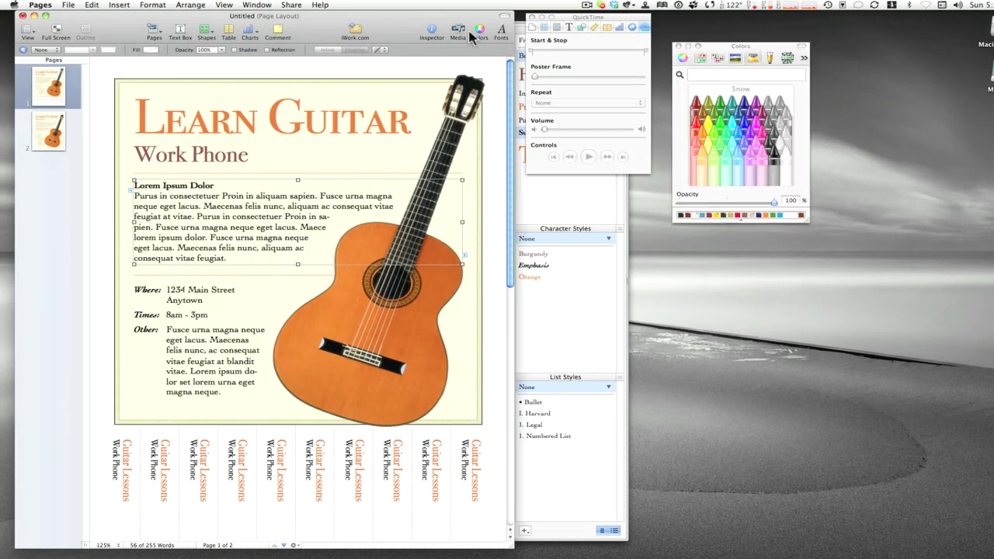
left_click_drag(714, 47, 696, 24)
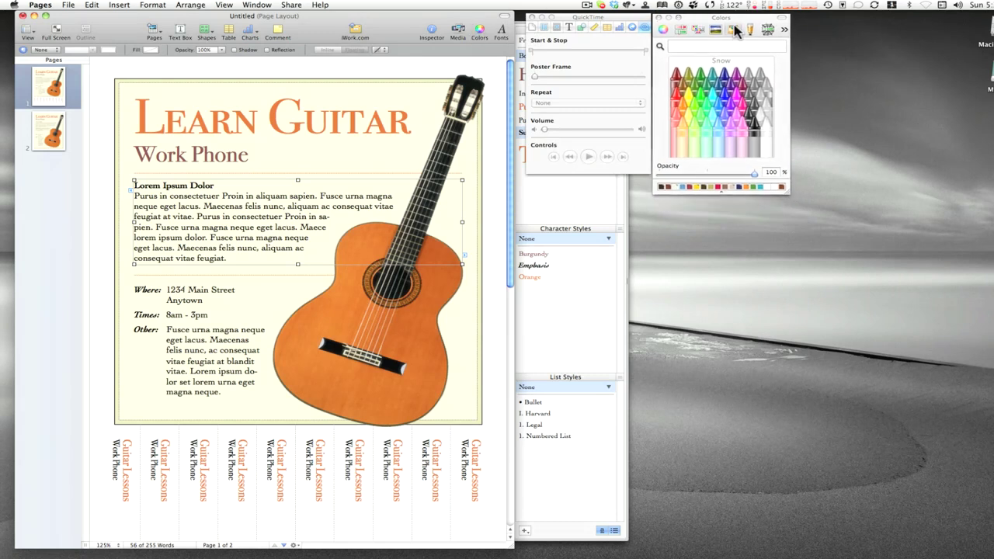
left_click_drag(735, 17, 733, 16)
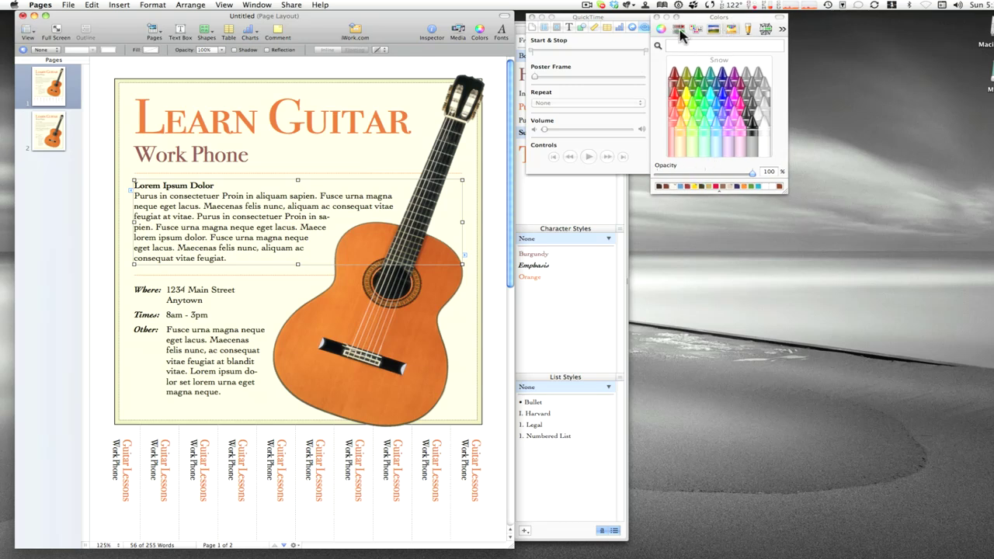
left_click(695, 30)
left_click(713, 30)
left_click(730, 29)
left_click(746, 29)
left_click(656, 17)
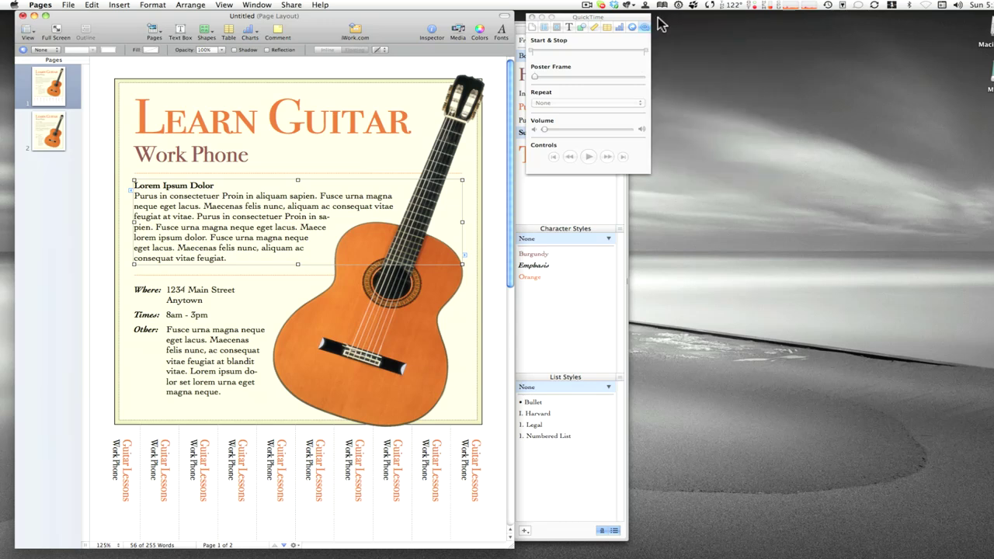
left_click(458, 39)
Step: Drop photo P3263230 from the Media browser onto the guitar picture
left_click_drag(645, 220, 624, 185)
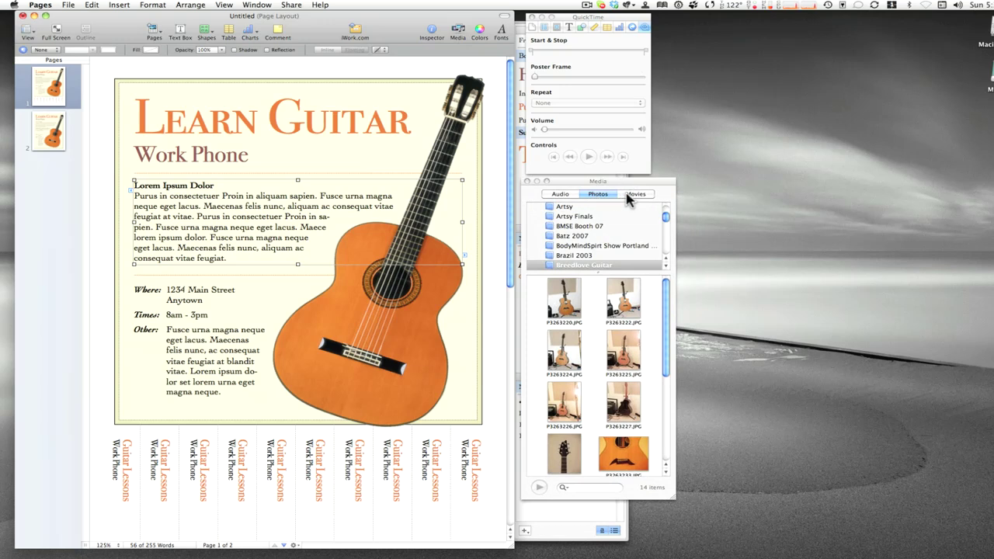
scroll(595, 338, "down", 2)
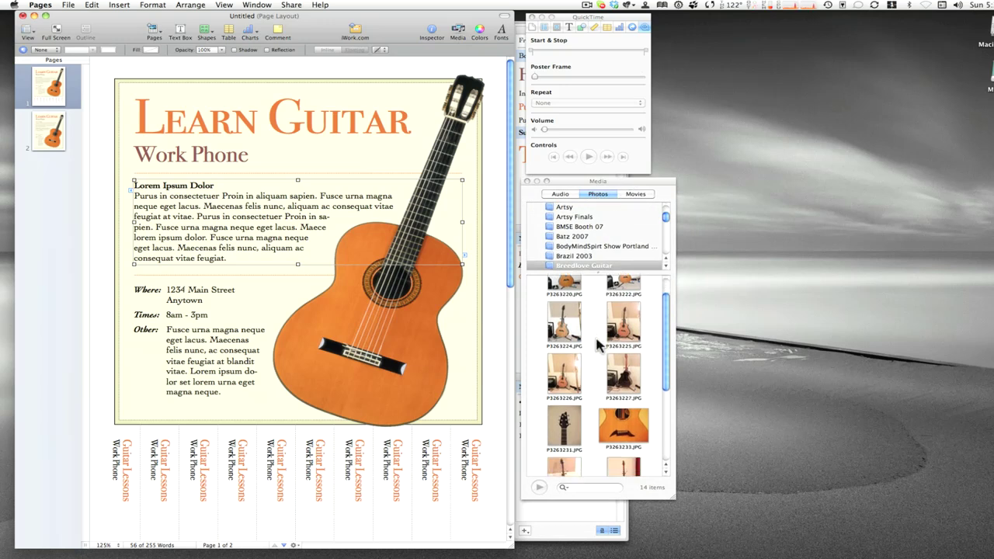
scroll(596, 340, "down", 5)
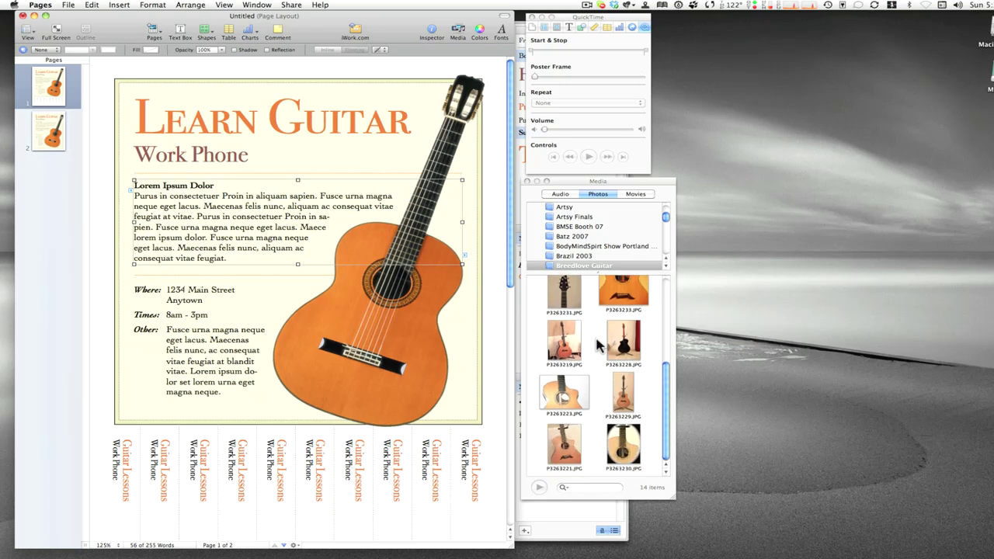
left_click_drag(625, 447, 389, 289)
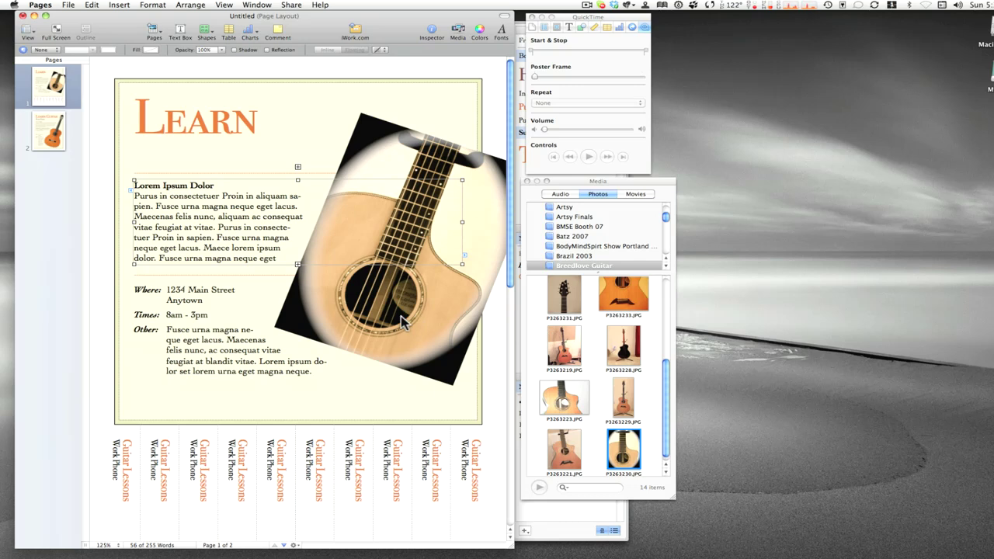
Step: Undo the replacement and nudge the orange guitar picture higher so the Lorem Ipsum text rewraps
key("super+z")
left_click(400, 316)
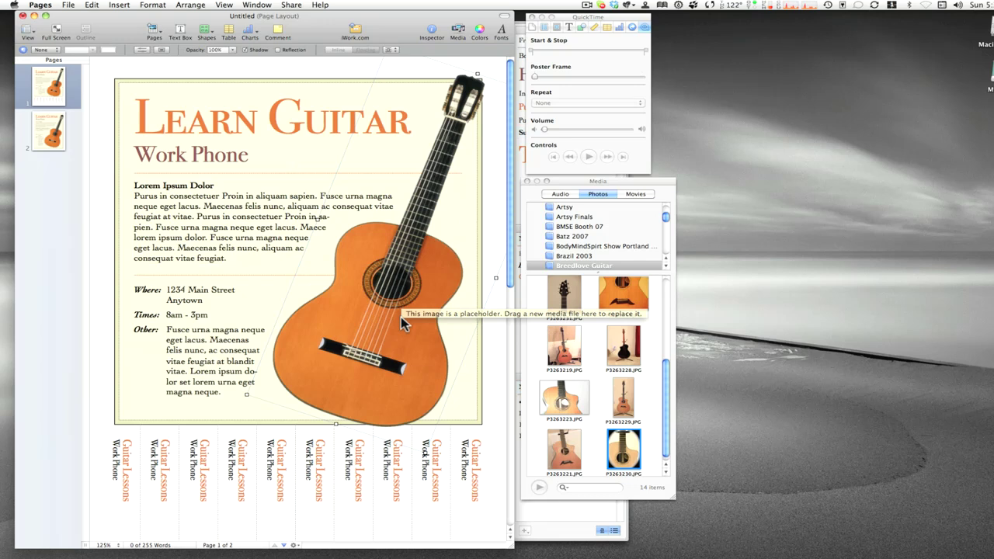
mouse_move(377, 320)
left_mouse_down()
mouse_move(346, 303)
mouse_move(378, 303)
left_mouse_up()
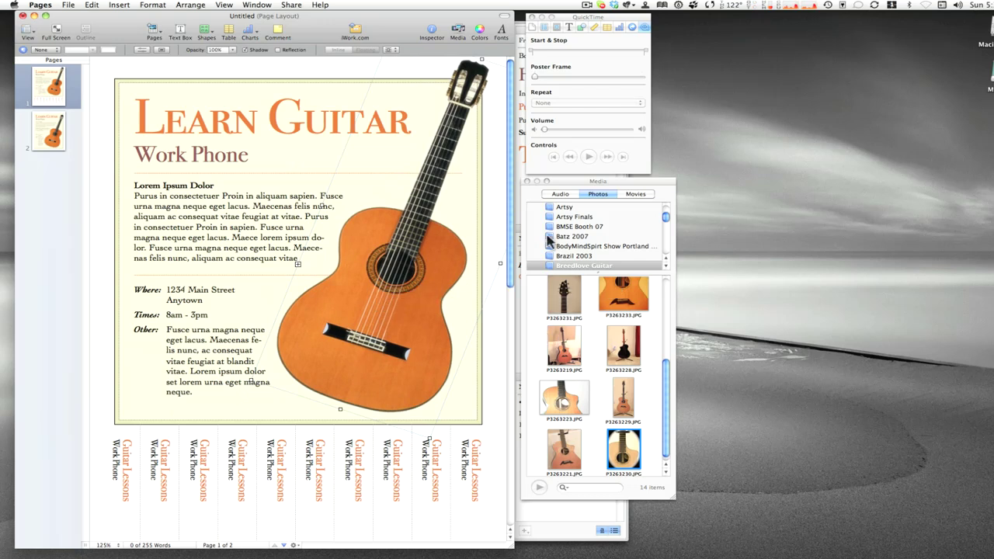
Step: Close the media browser, bring up the Fonts panel and select the whole Lorem Ipsum body paragraph
left_click(525, 182)
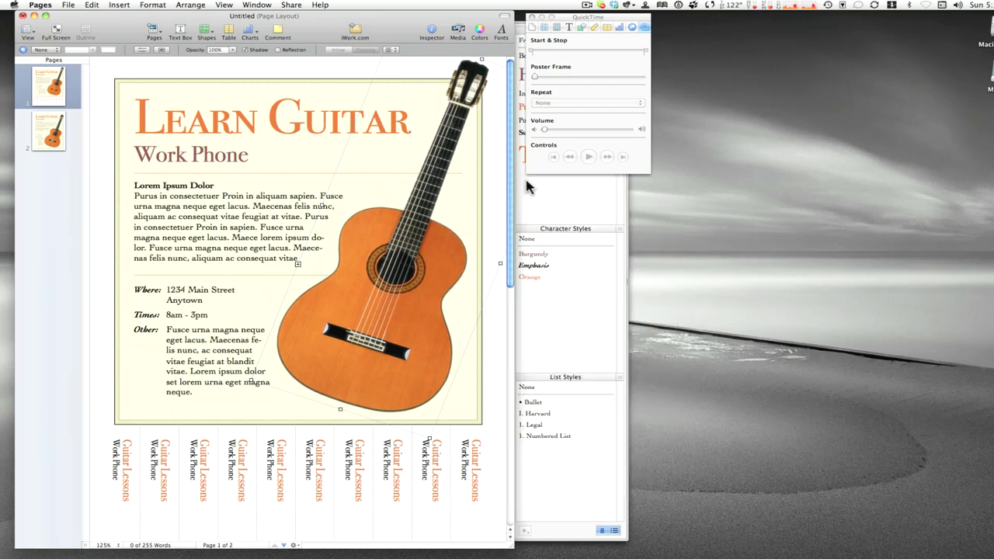
left_click(501, 31)
left_click_drag(674, 243, 625, 190)
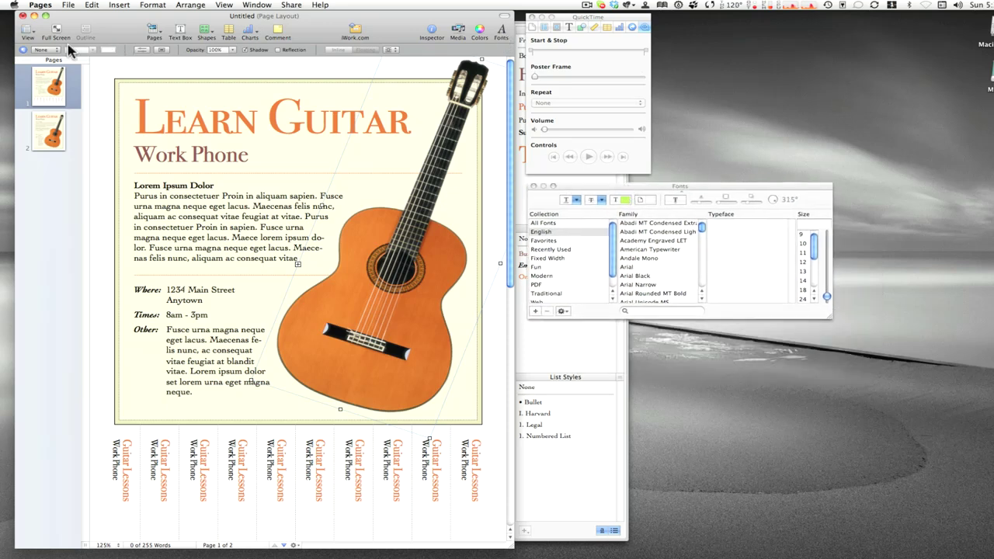
left_click(239, 214)
triple_click(239, 214)
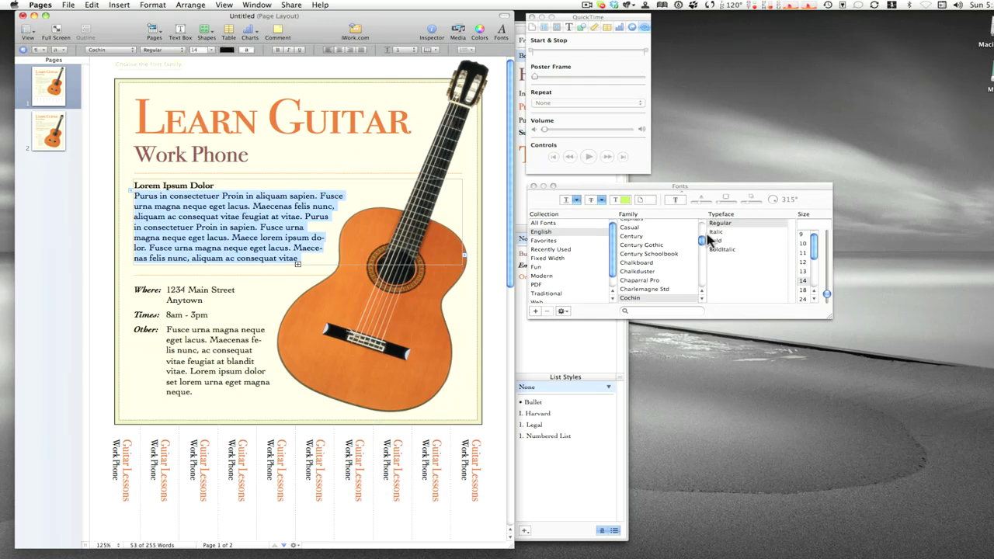
Step: Browse the font Family list, leaving the paragraph in Cochin Regular 14 pt, then select the orange guitar picture
left_click_drag(731, 191, 725, 185)
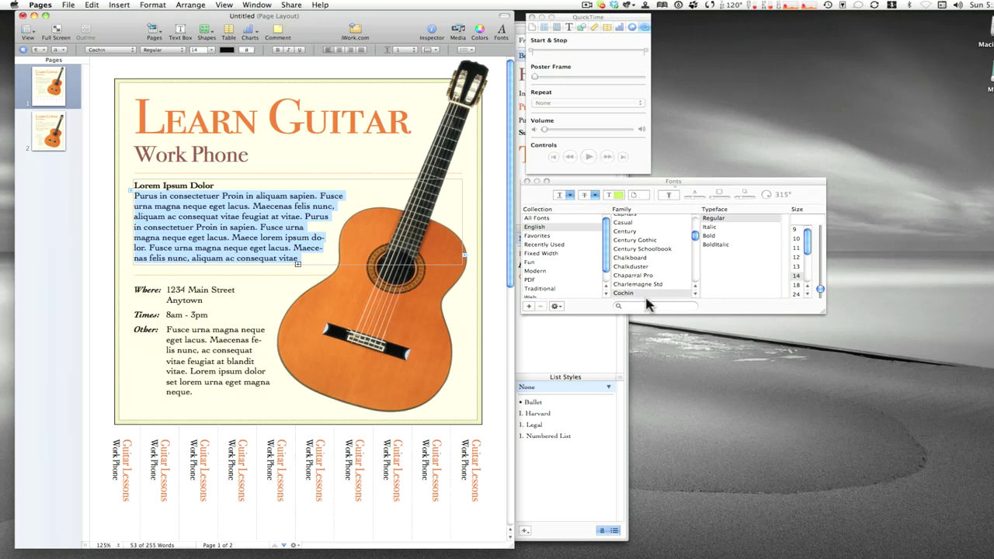
left_click_drag(696, 234, 696, 247)
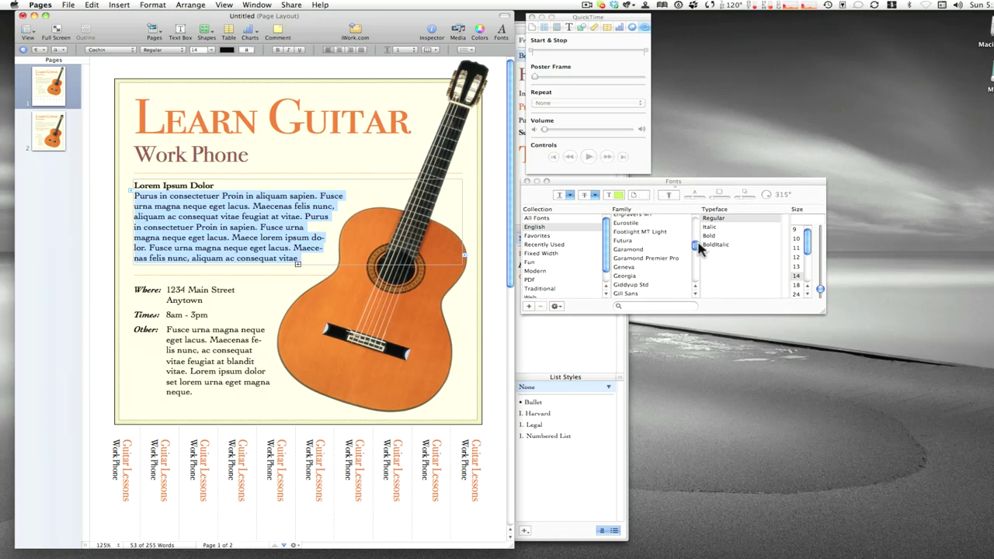
left_click(526, 182)
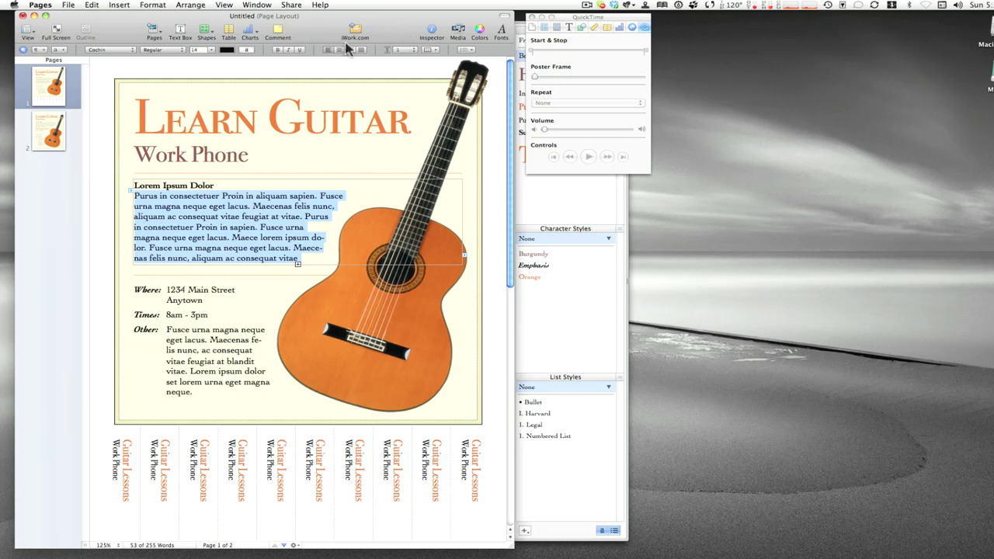
left_click(354, 293)
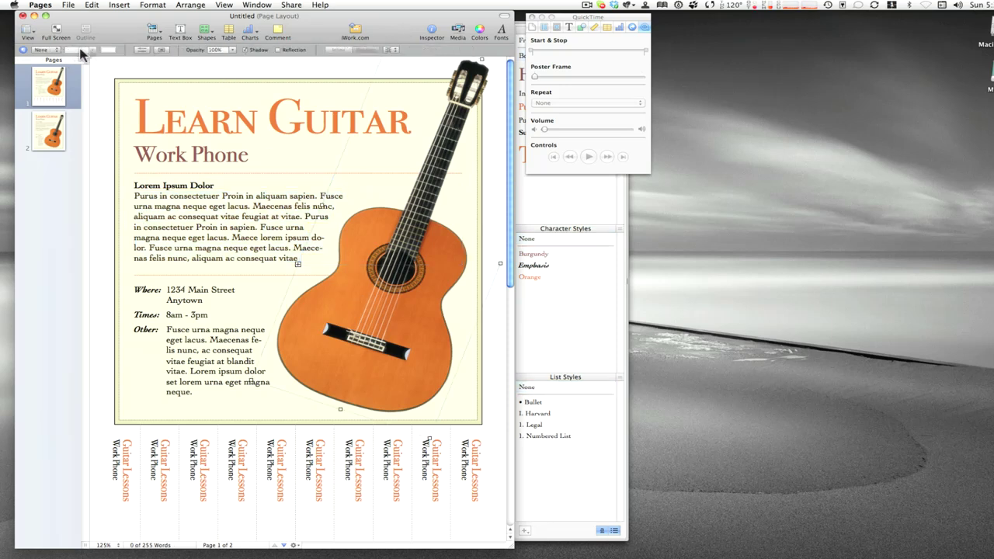
left_click(146, 50)
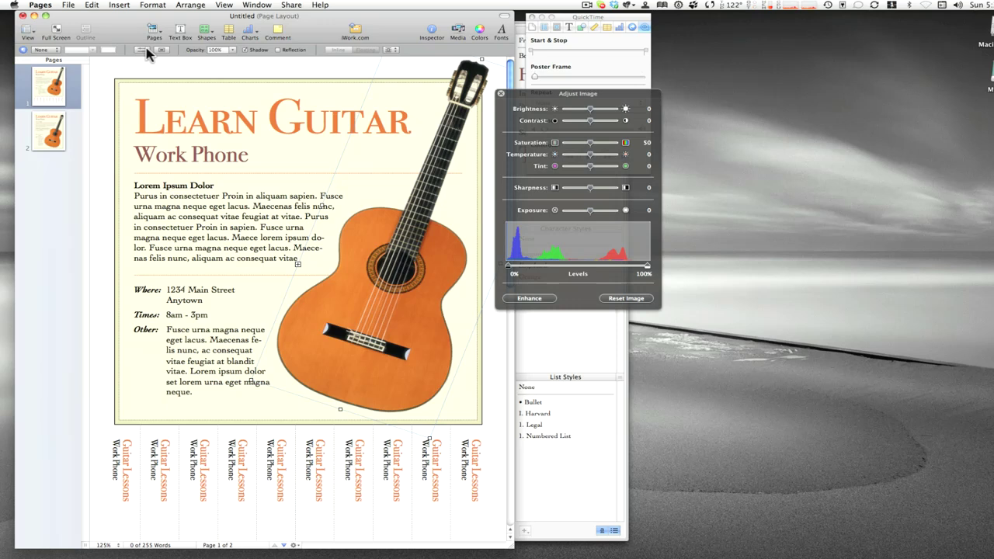
left_click_drag(519, 96, 537, 97)
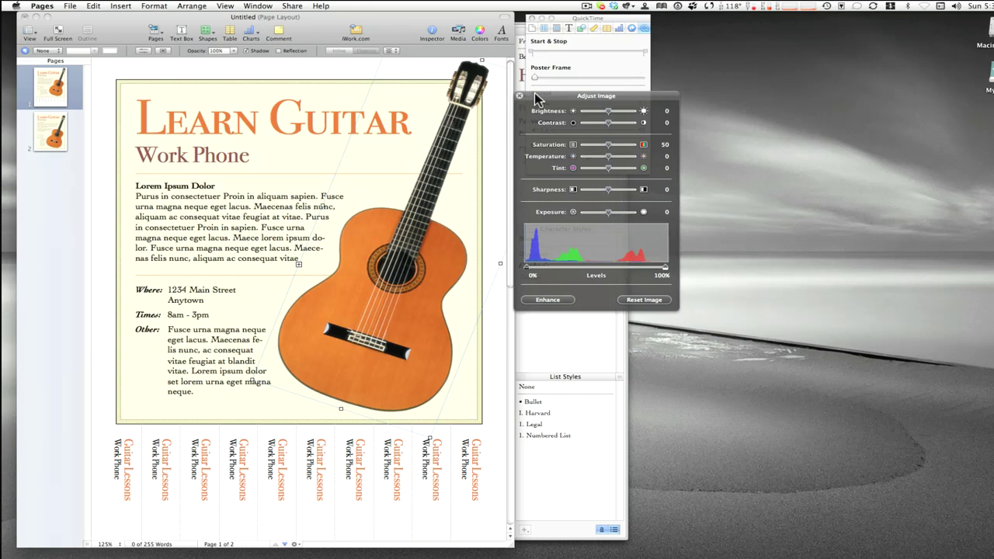
left_click_drag(537, 98, 538, 98)
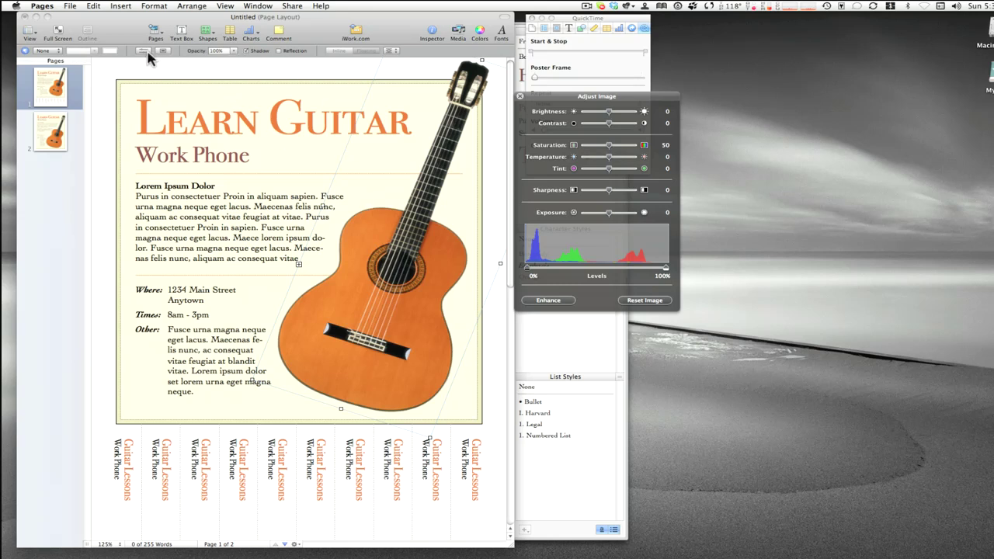
left_click_drag(544, 100, 529, 102)
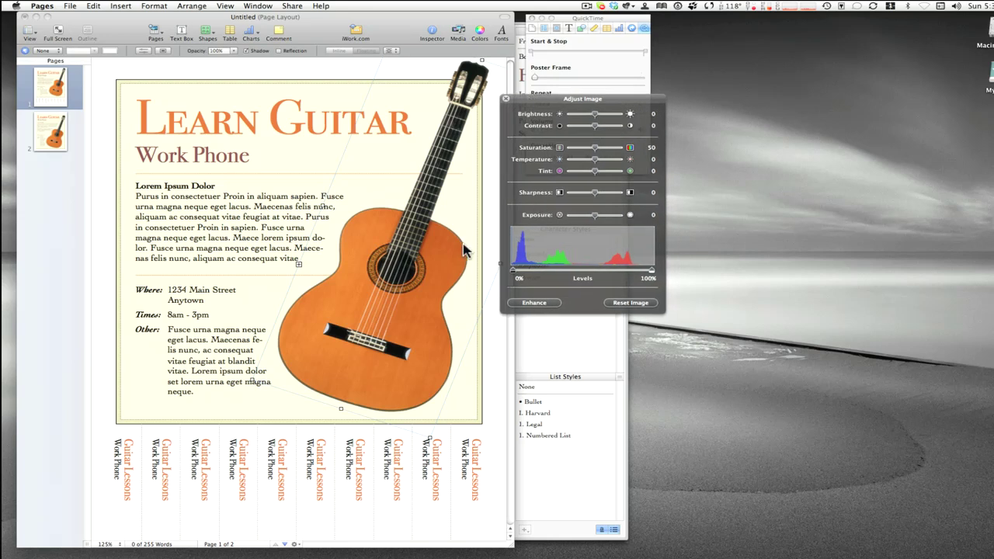
left_click(505, 99)
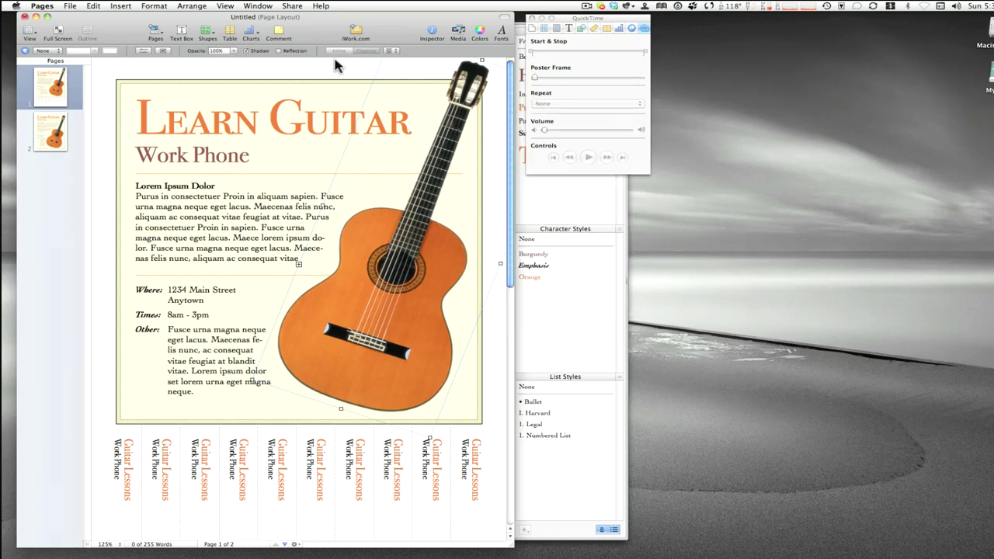